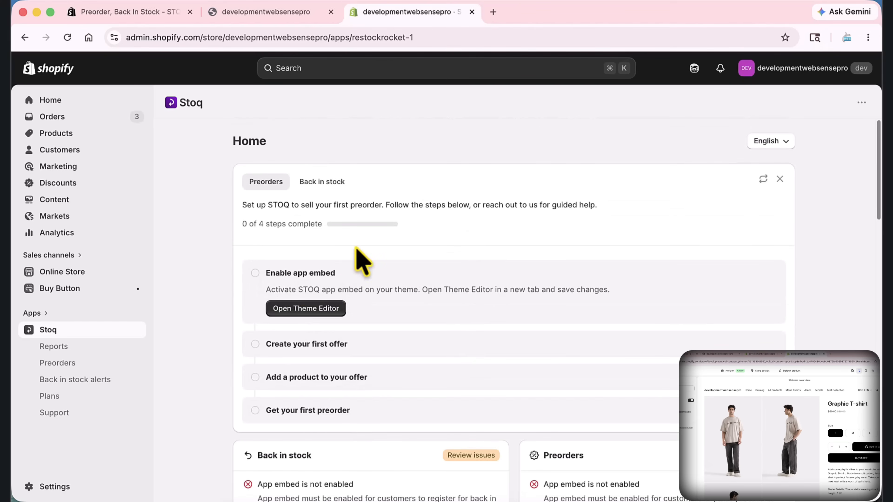
Open the theme editor from the setup guide to enable the Stoq app embed
click(310, 313)
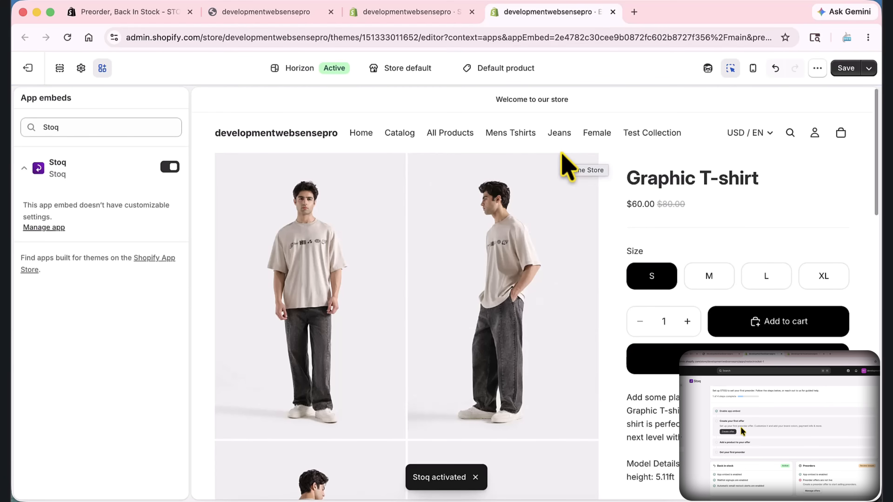
key(super+shift+9)
drag(11, 32, 668, 310)
click(679, 209)
drag(260, 264, 179, 172)
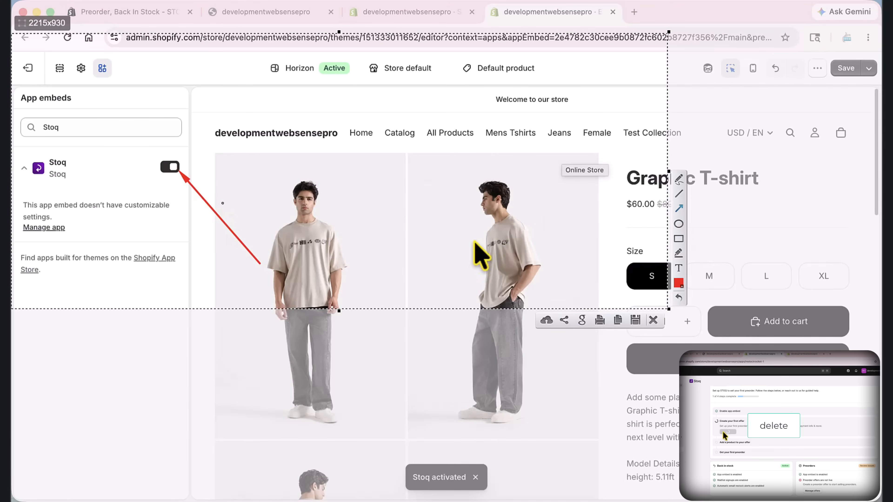
click(654, 320)
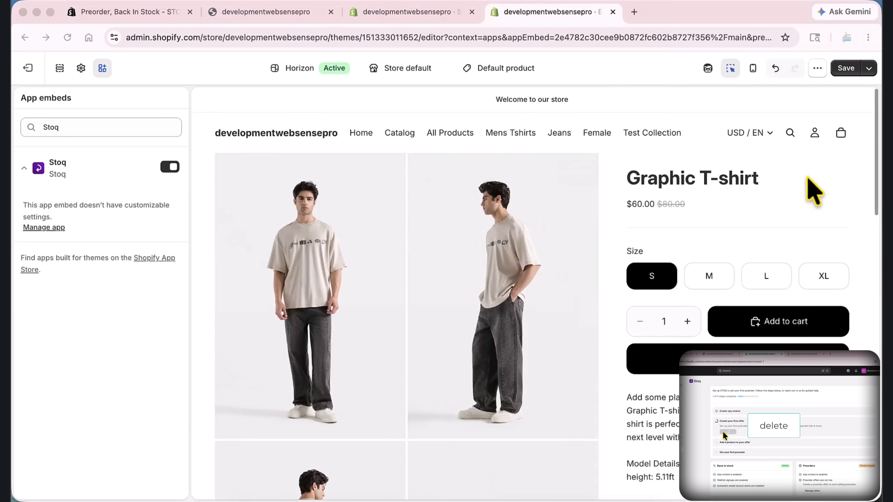
Save the theme with the Stoq app embed enabled, and create the first preorder offer in Stoq
click(844, 70)
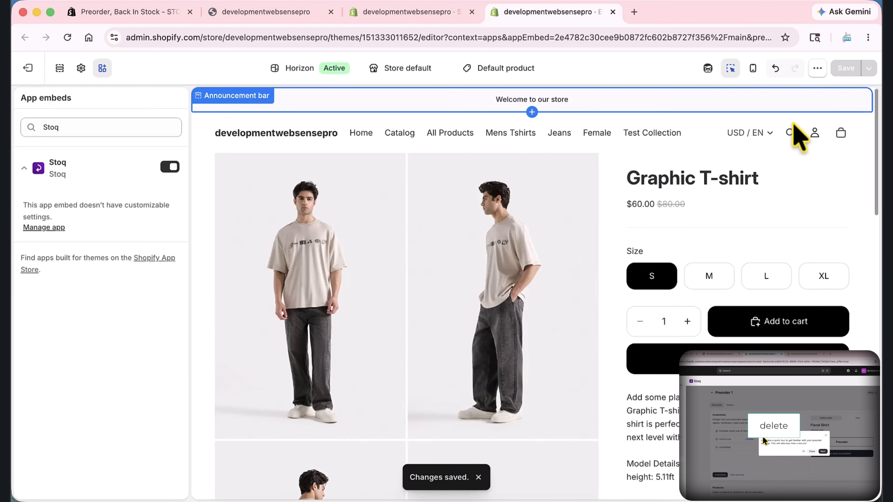
click(426, 22)
scroll(474, 156, down, 2)
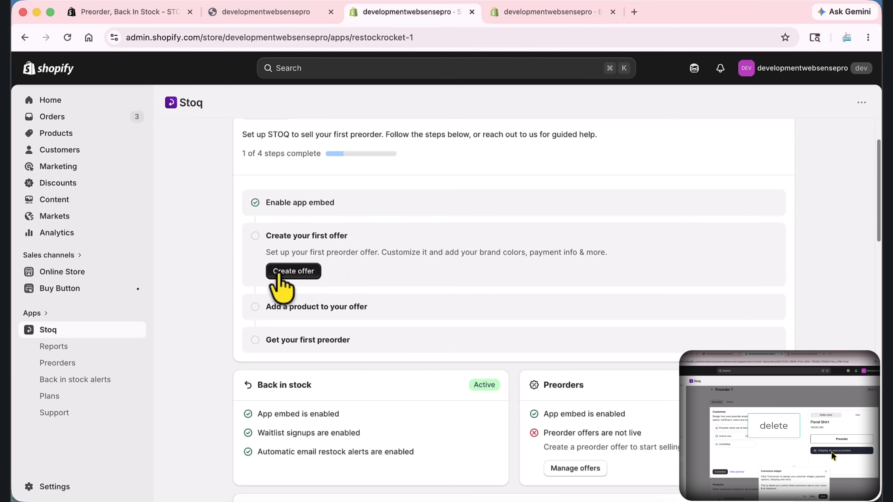
click(280, 272)
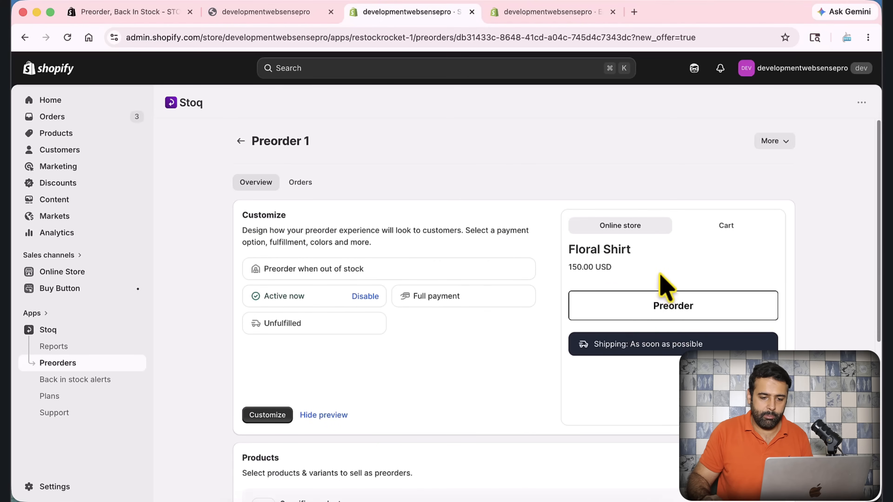
Preview how the preorder item looks in the cart and review the offer's overview page
click(725, 230)
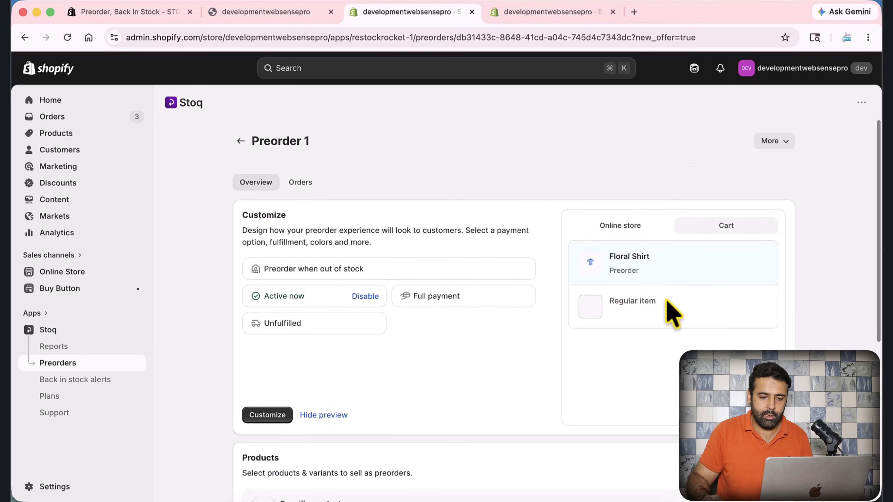
drag(641, 276, 611, 273)
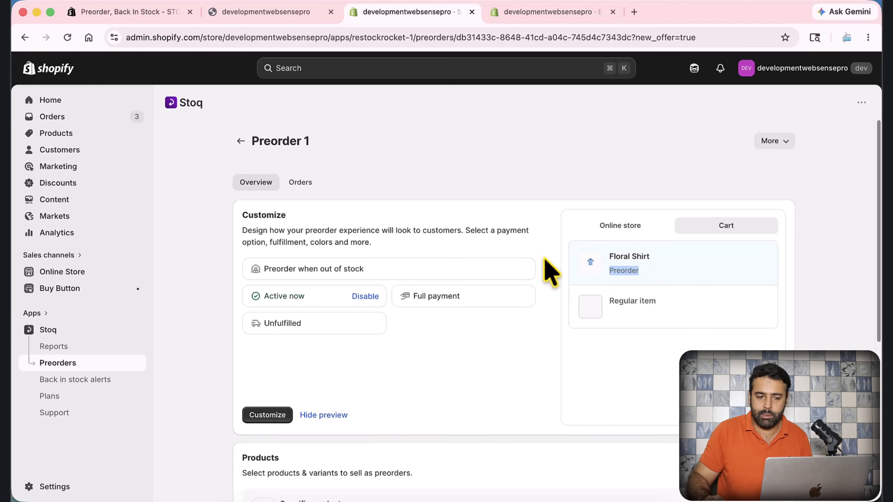
click(541, 192)
scroll(543, 191, down, 3)
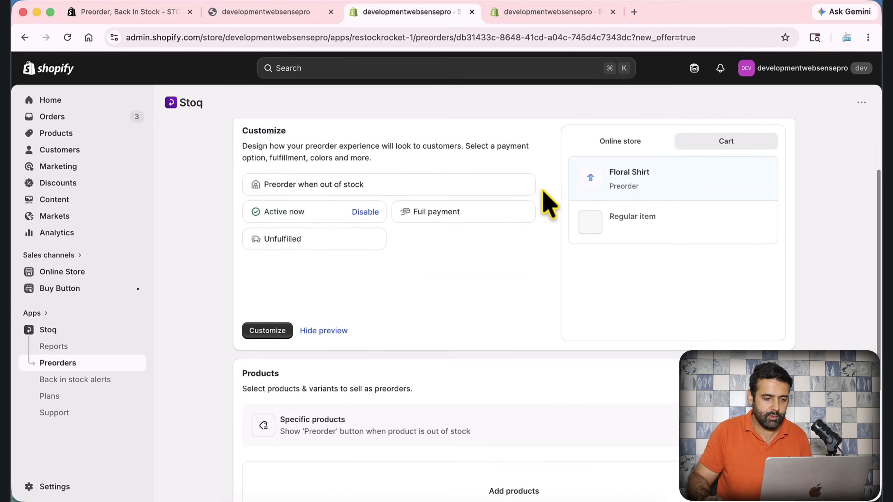
scroll(549, 204, up, 3)
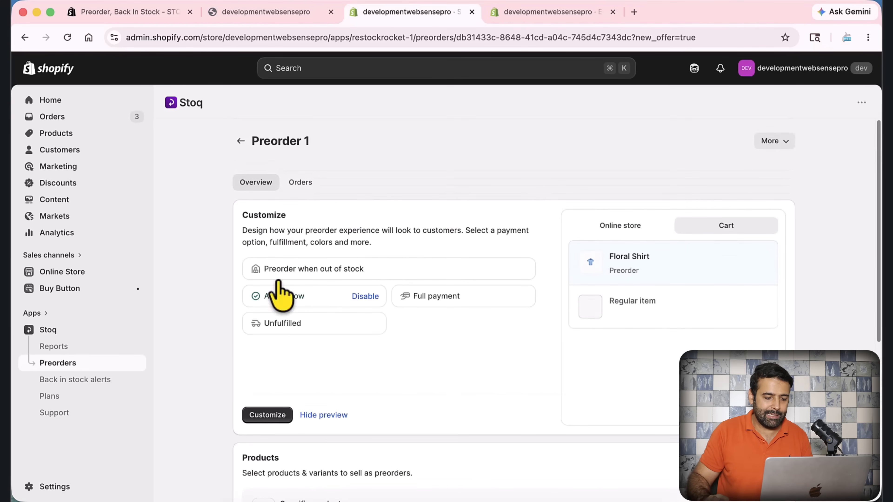
Open the customization of Preorder 1 and go to its Widget settings
click(275, 418)
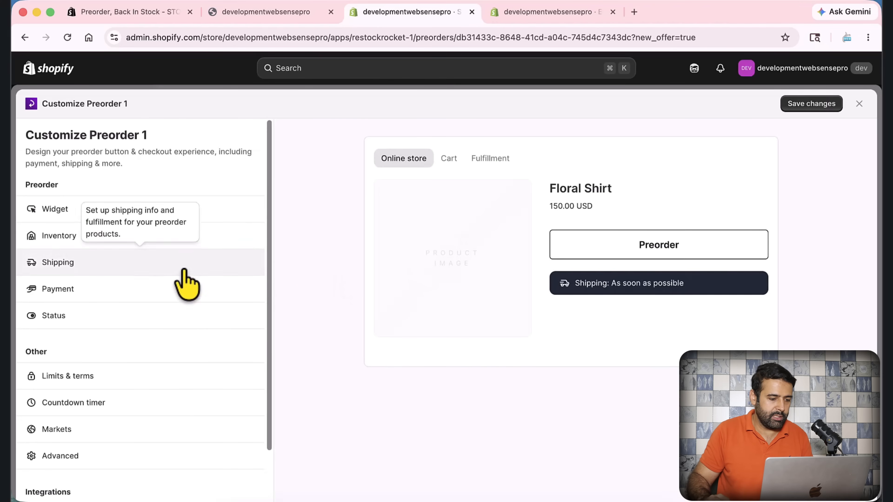
scroll(192, 423, down, 2)
scroll(190, 431, up, 2)
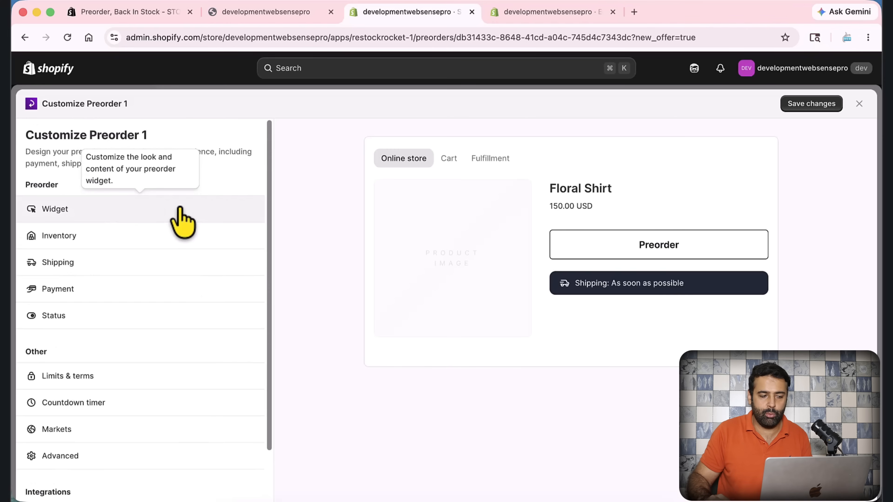
click(182, 222)
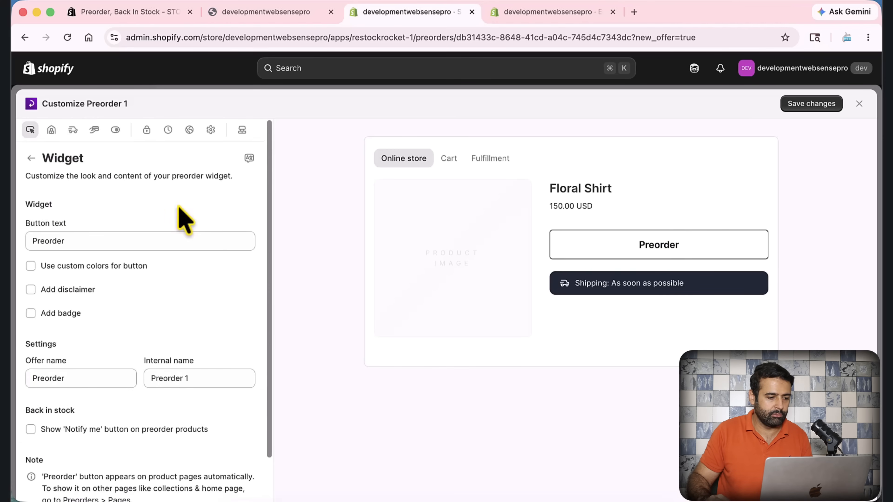
Try "Preorder Buttong Test" as the widget's button text and restore it to "Preorder"
scroll(209, 197, down, 1)
drag(99, 244, 27, 243)
click(107, 242)
text(Buttong Test)
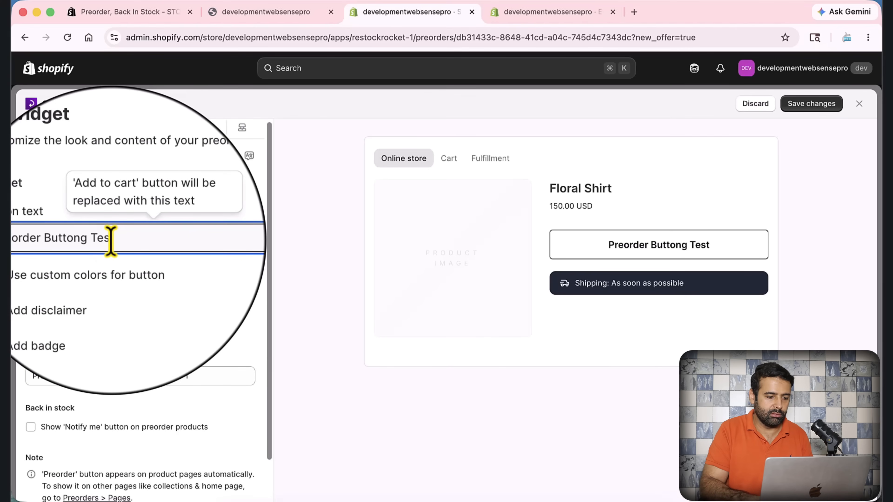
key(BackSpace)
key(BackSpace)
key(BackSpace)
key(BackSpace)
key(BackSpace)
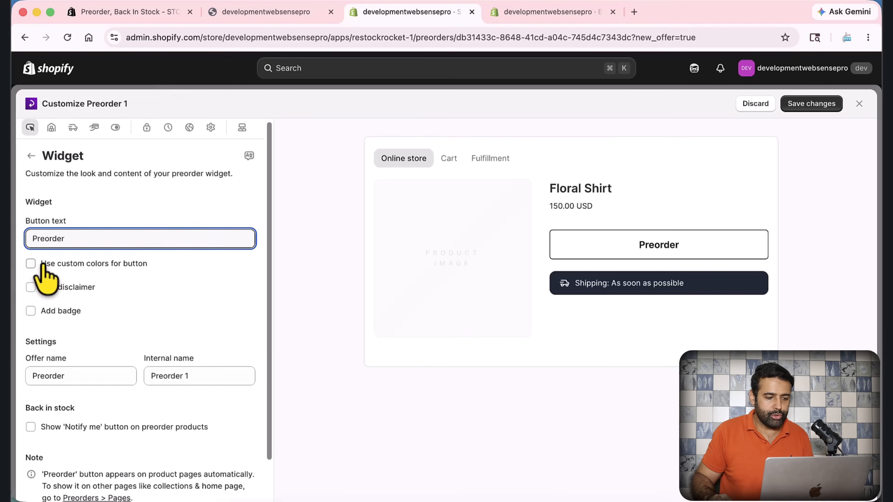
Enable custom colors for the preorder button and set its background to the dark purple #503e58
click(30, 263)
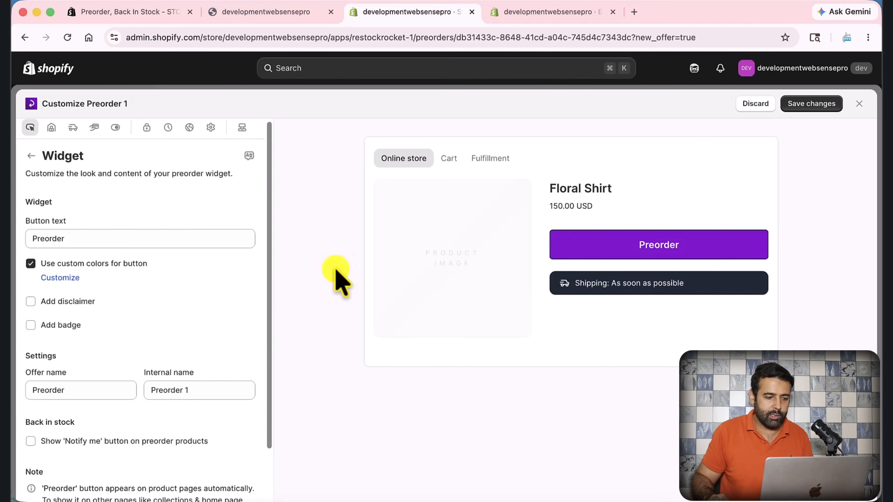
click(71, 278)
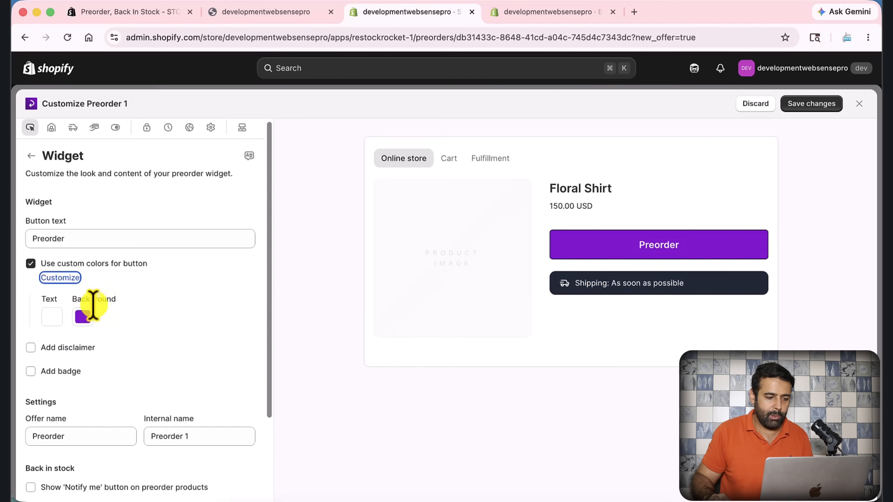
click(82, 316)
drag(102, 358, 53, 397)
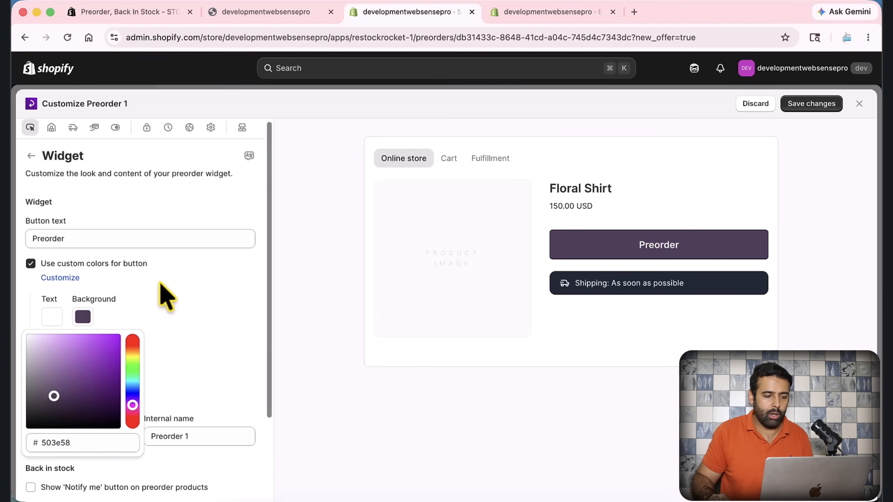
click(160, 295)
Add the disclaimer "Pre-order before it's gone." and a preorder badge to the widget
scroll(160, 280, down, 3)
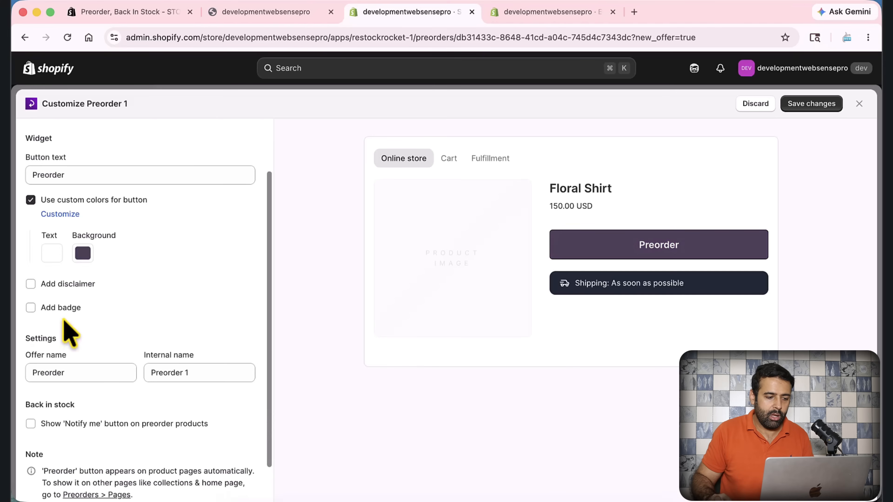
click(31, 284)
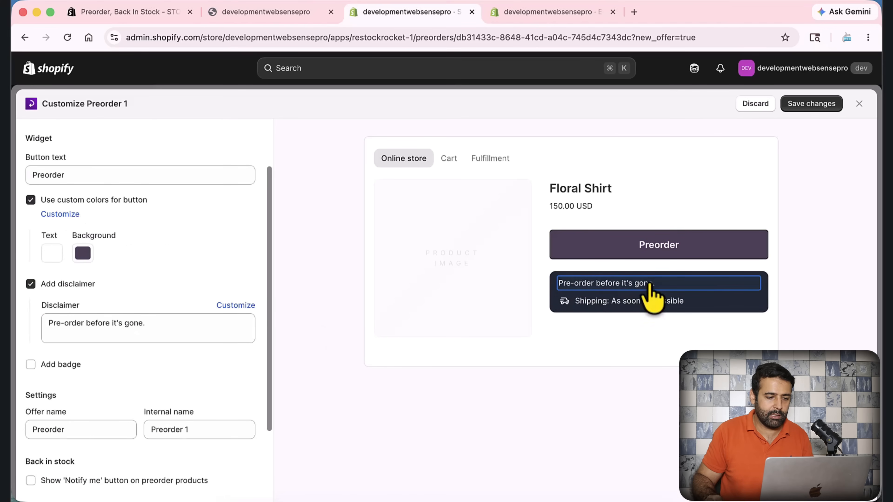
click(166, 321)
drag(167, 322, 36, 318)
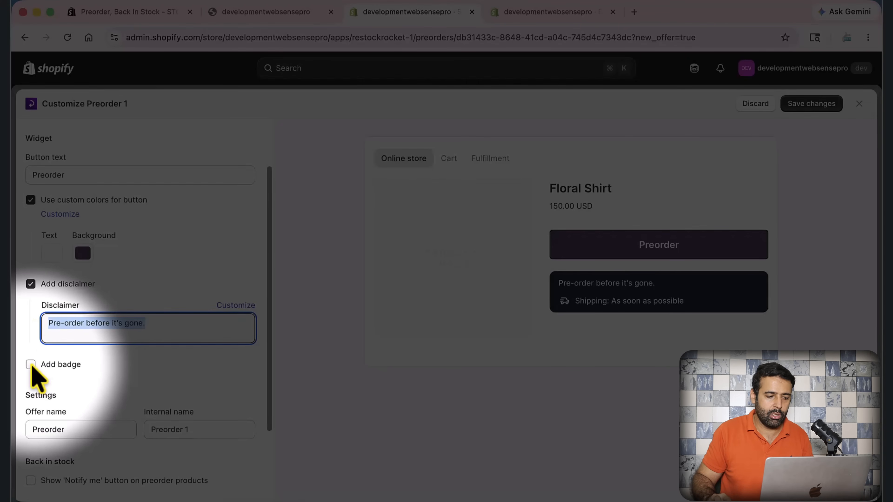
click(31, 365)
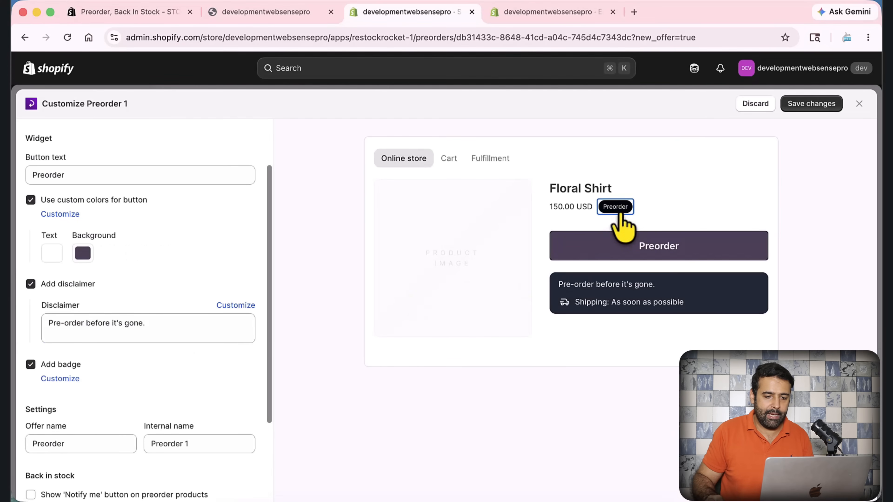
scroll(625, 210, up, 2)
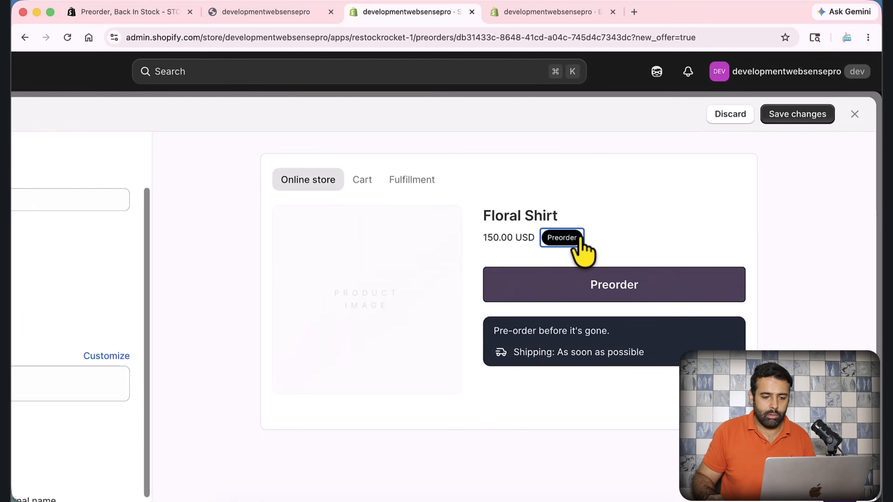
scroll(580, 247, down, 2)
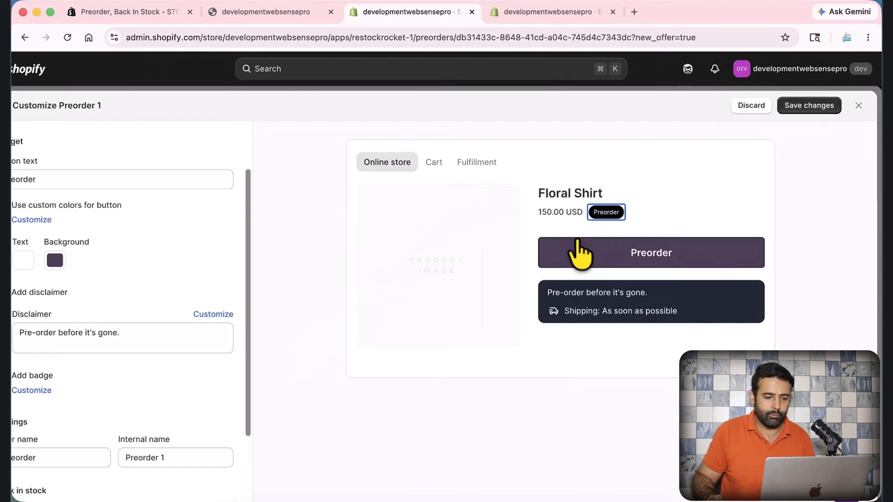
Try "Preorder test" as the offer name, check the internal name, and remove the added word from the offer name
mouse_move(156, 281)
scroll(172, 415, down, 3)
mouse_move(90, 331)
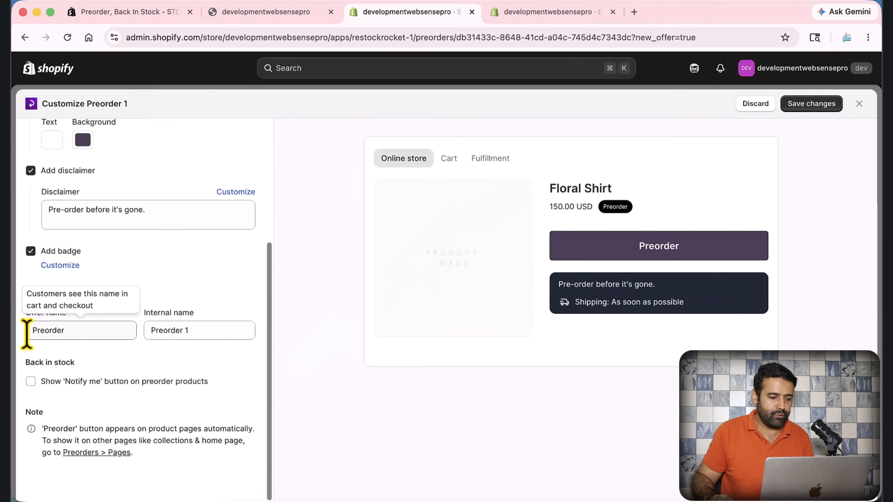
drag(74, 336, 26, 336)
click(115, 356)
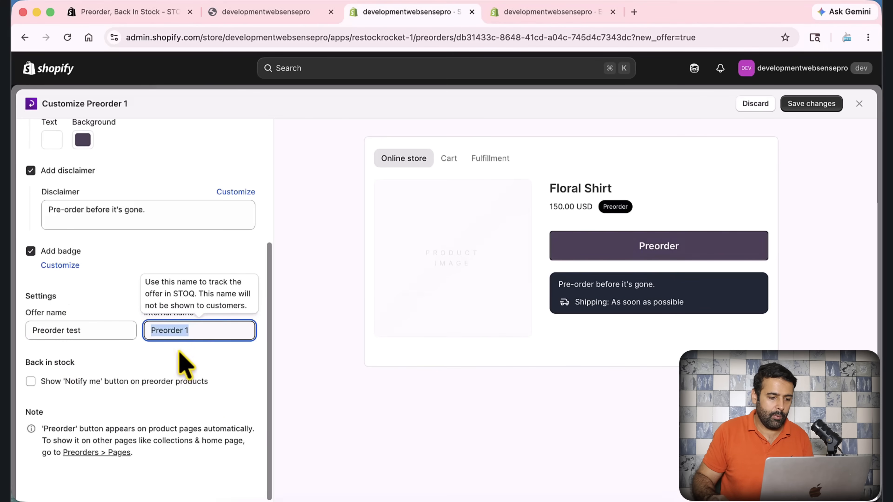
click(146, 334)
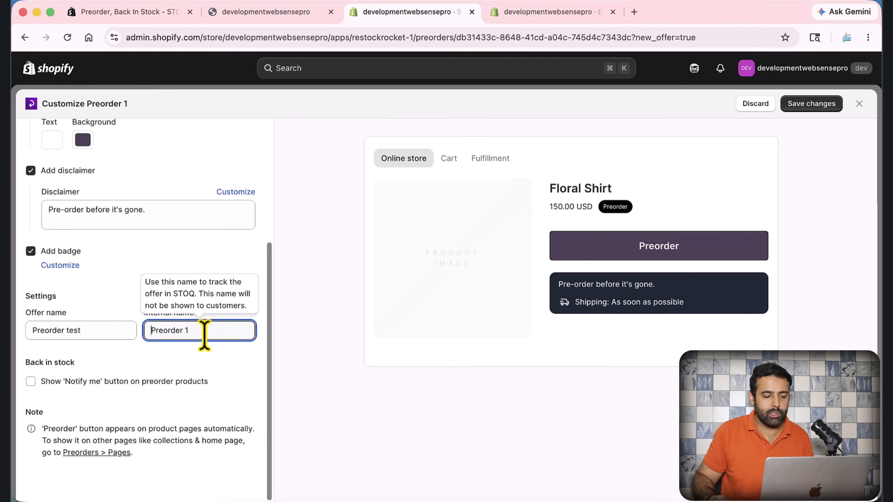
drag(204, 335, 144, 339)
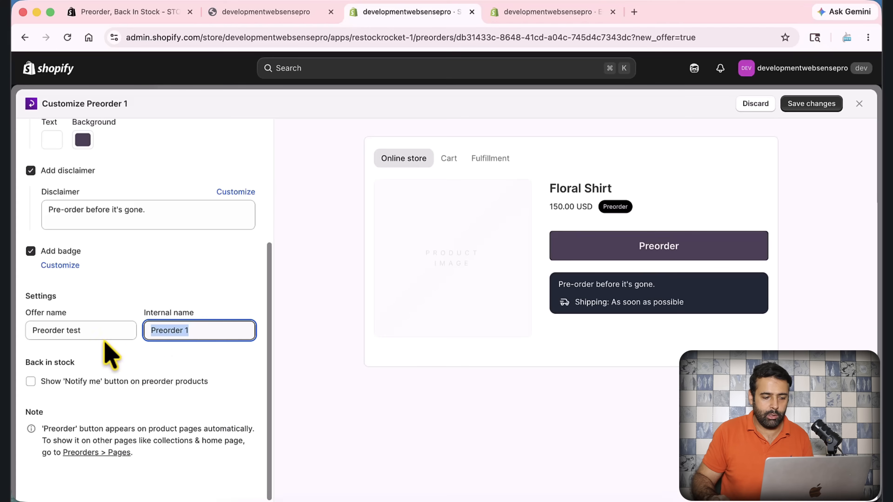
click(100, 333)
key(BackSpace)
key(BackSpace)
key(BackSpace)
key(BackSpace)
key(BackSpace)
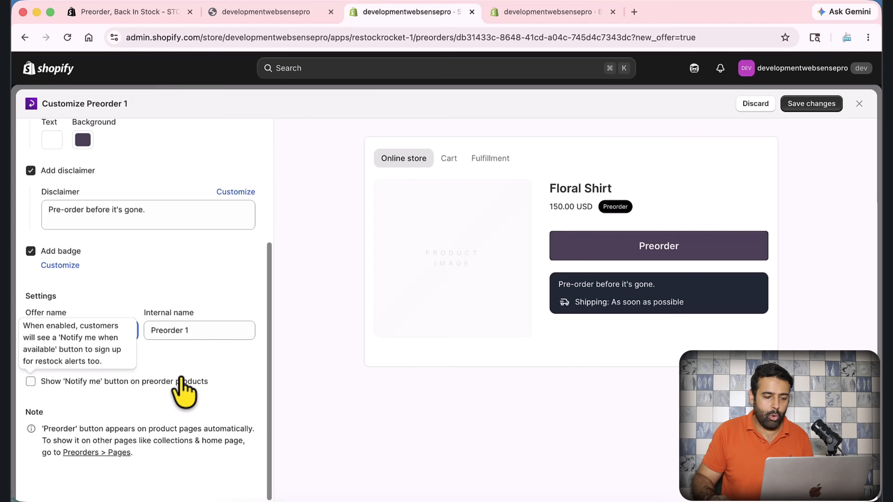
Try showing the 'Notify me' button on preorder products and turn the option off again
mouse_move(72, 385)
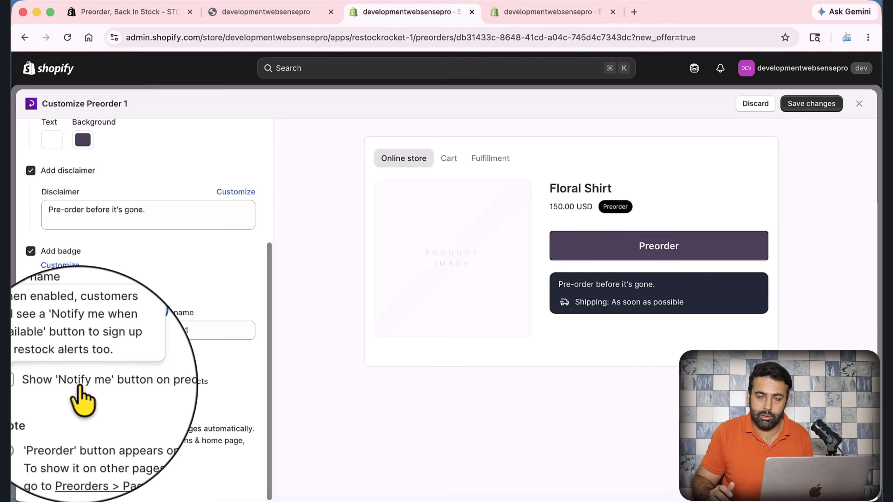
click(80, 388)
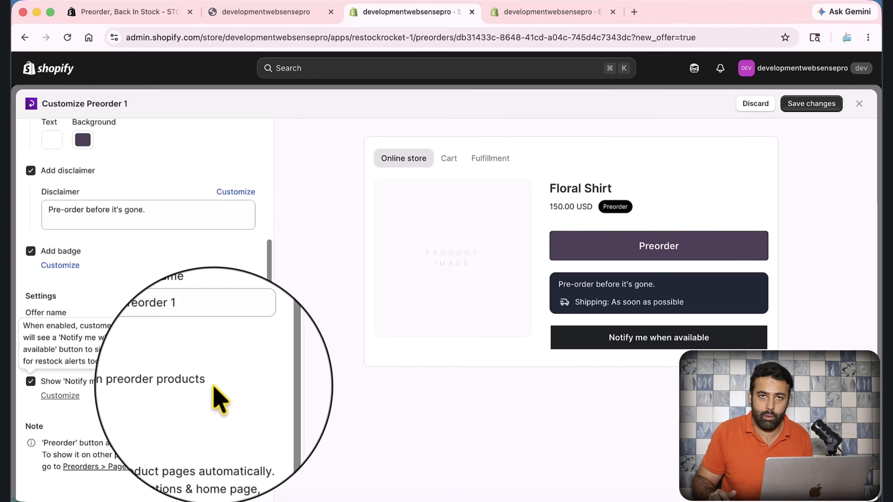
click(181, 385)
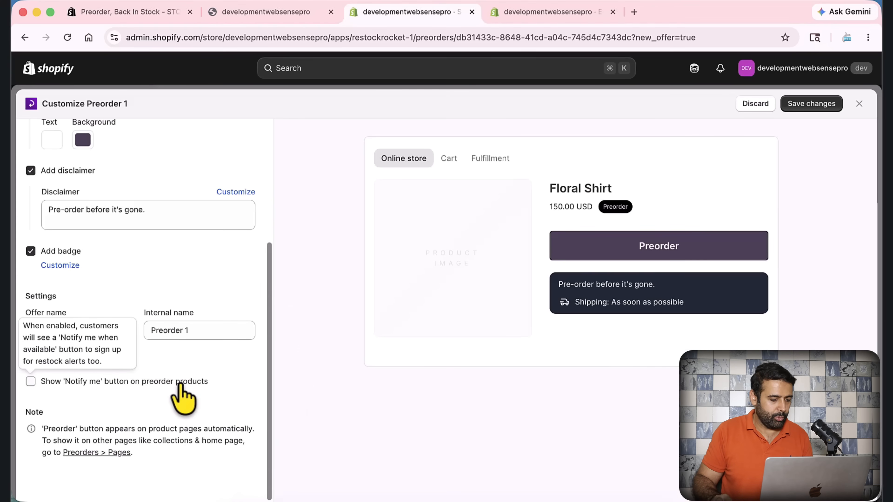
Open the offer's Inventory settings and read the options for showing the preorder button and deducting stock
scroll(239, 379, up, 5)
scroll(227, 309, down, 5)
scroll(228, 310, up, 5)
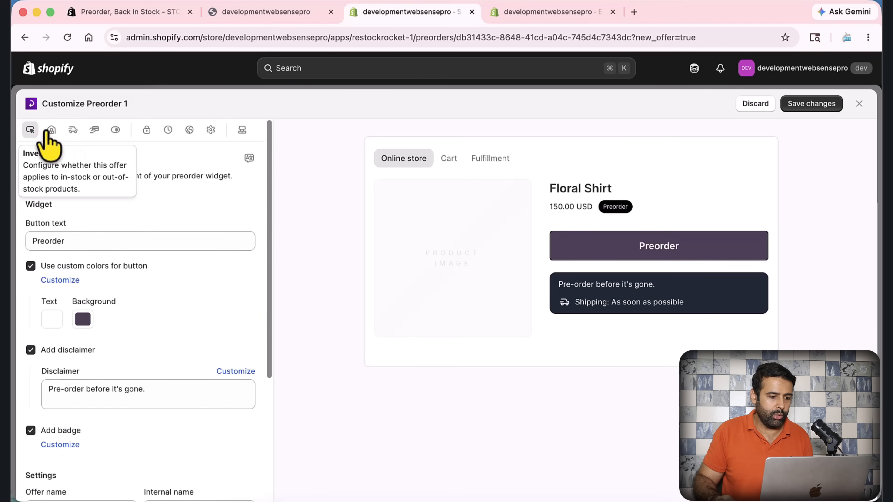
click(53, 132)
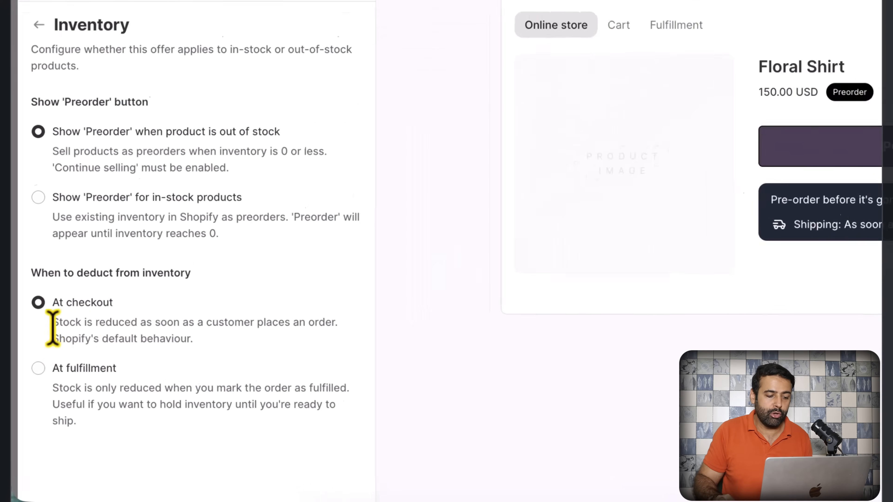
drag(221, 316, 52, 306)
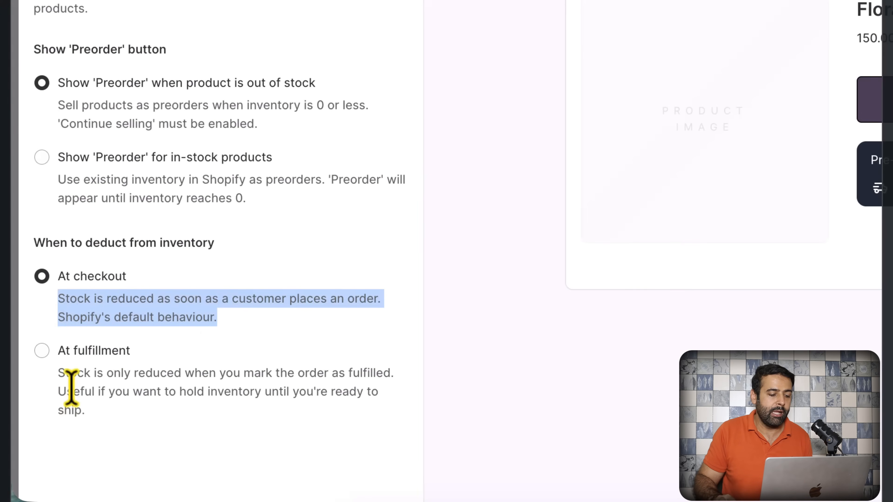
Read the description of the 'At fulfillment' option for deducting stock from inventory
click(58, 374)
drag(58, 375, 110, 426)
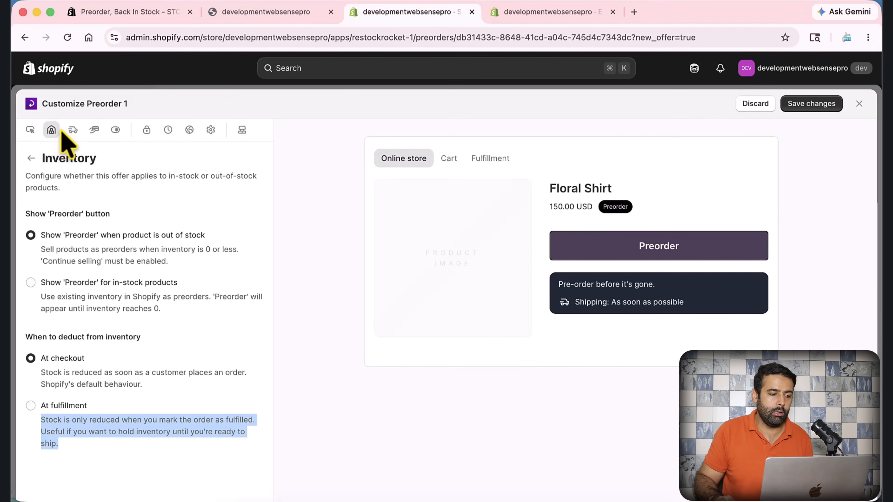
key(super+equal)
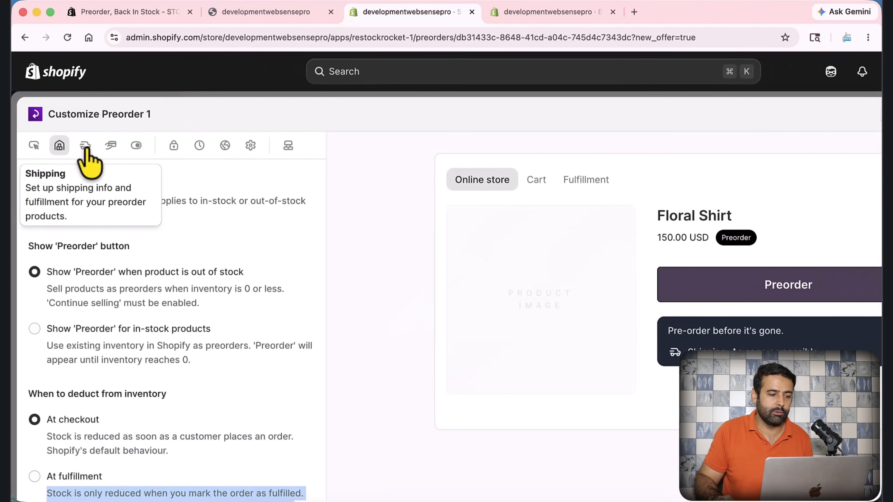
key(super+minus)
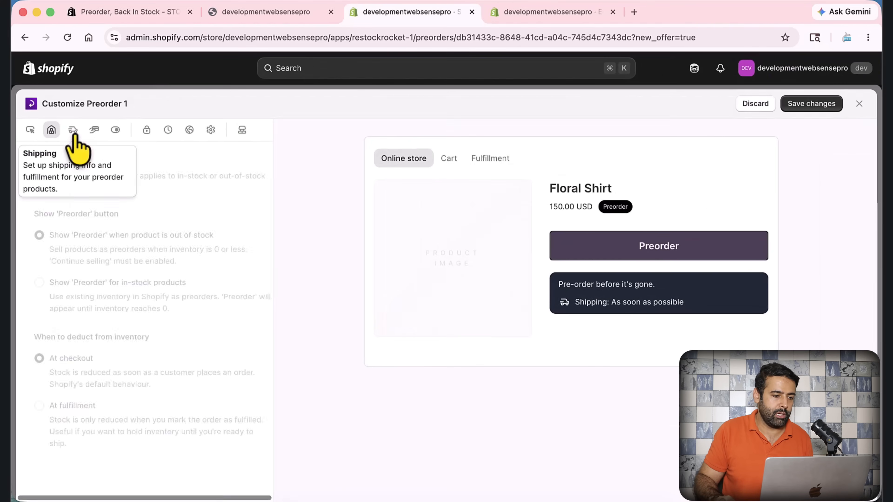
Open the offer's Shipping settings and set the shipping timeline to 'Different timeline for each product'
click(74, 133)
scroll(228, 205, down, 1)
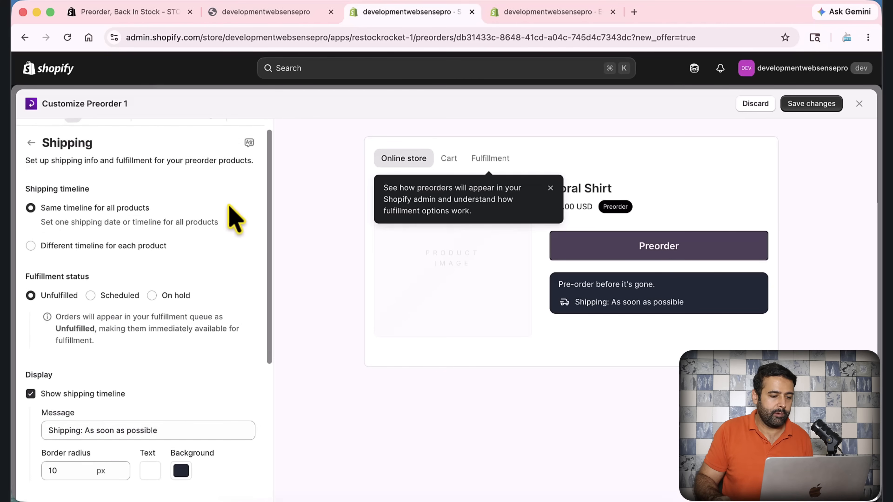
scroll(229, 205, up, 1)
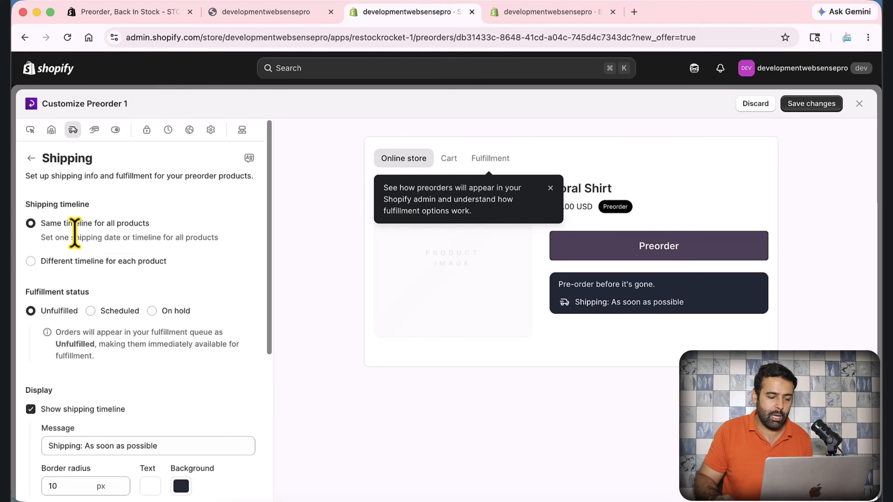
mouse_move(38, 265)
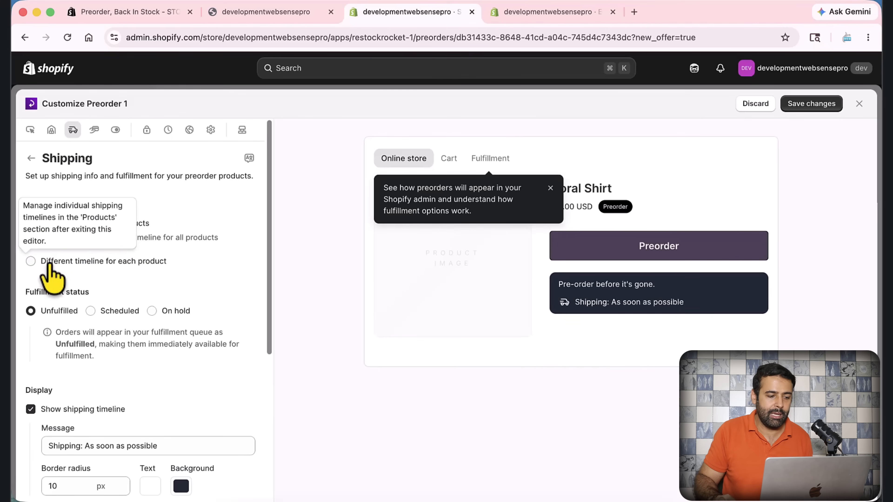
click(32, 263)
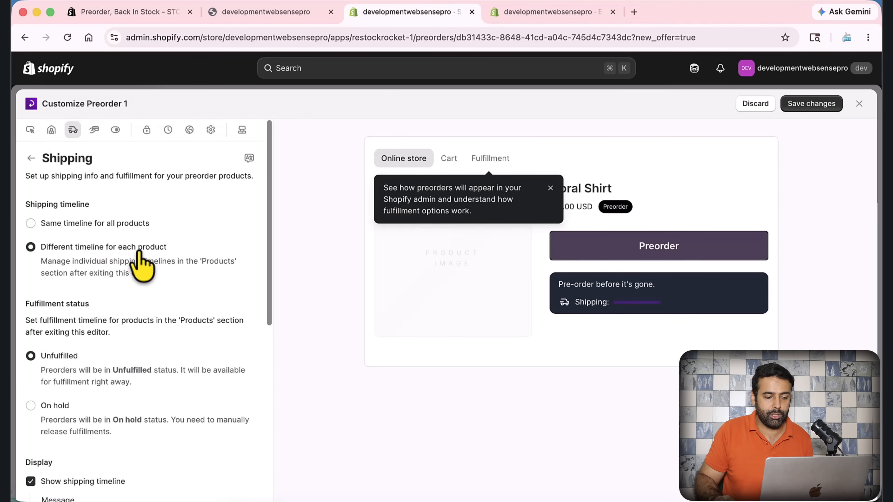
Read the descriptions of the Unfulfilled and On hold fulfillment statuses
scroll(199, 247, down, 3)
scroll(204, 239, down, 1)
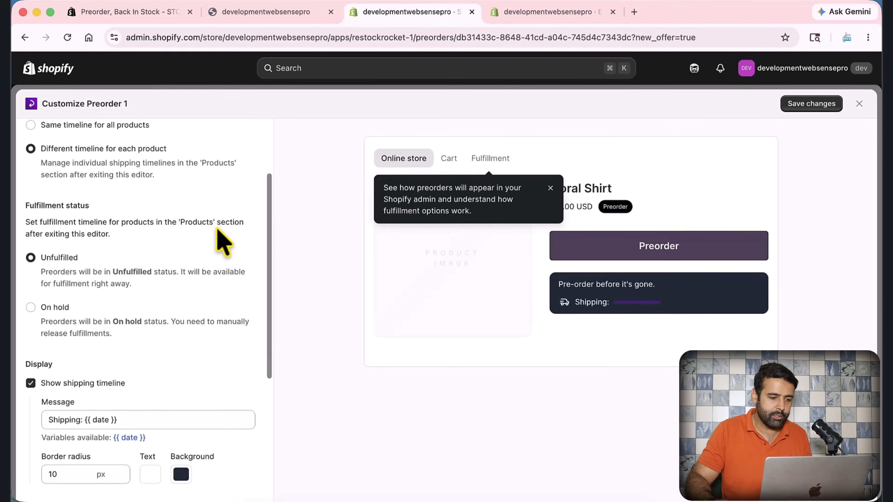
scroll(197, 253, down, 1)
drag(113, 250, 142, 249)
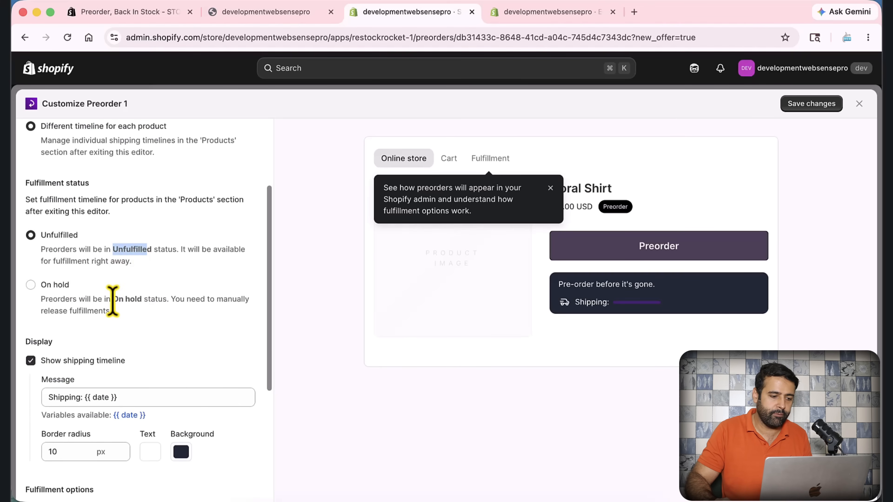
drag(113, 299, 142, 299)
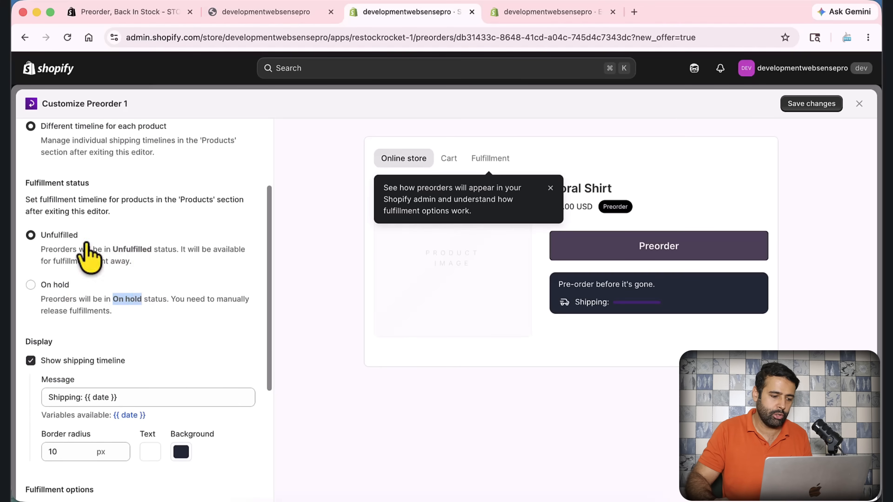
Change the shipping timeline message to "Shipping: As soon as possible {{ date }}"
scroll(220, 233, down, 4)
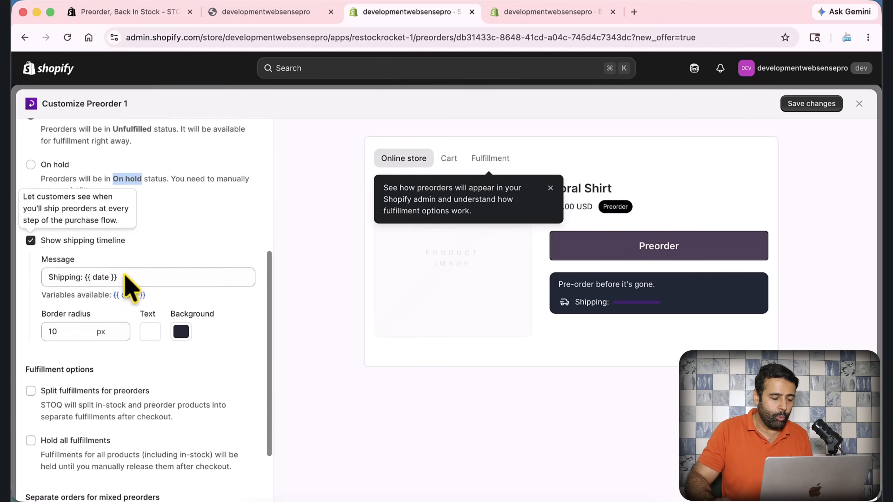
drag(142, 280, 30, 281)
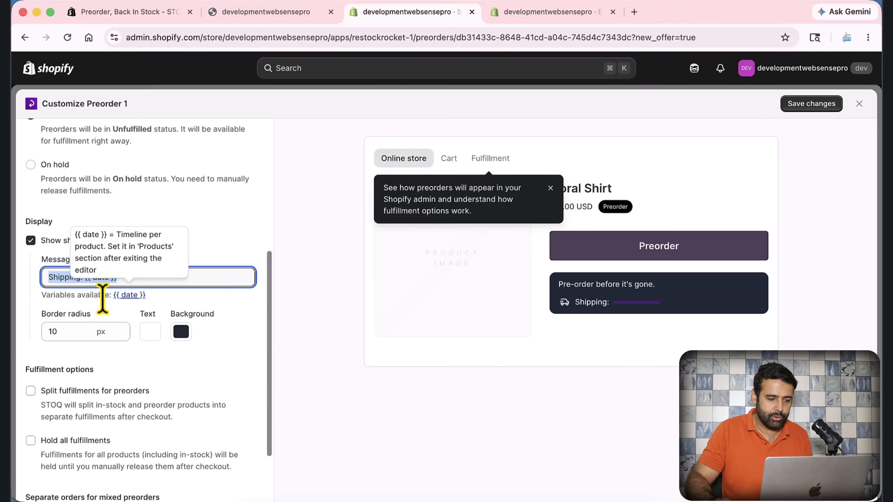
click(131, 297)
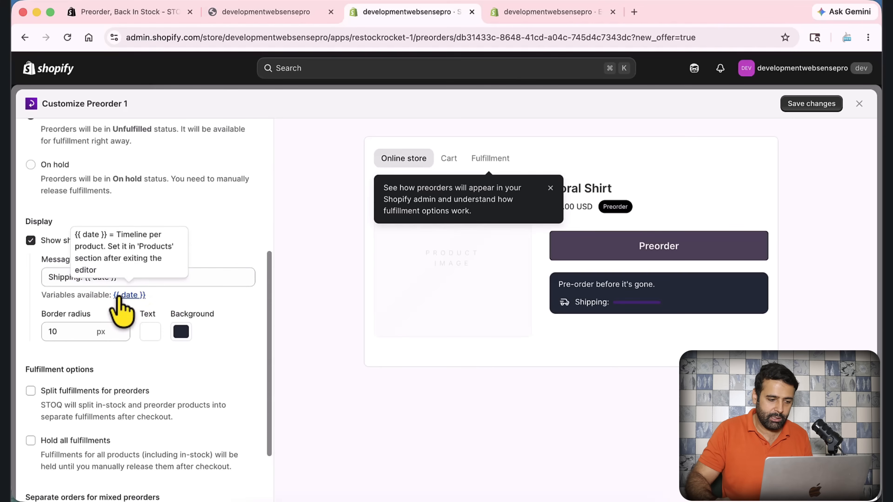
click(84, 278)
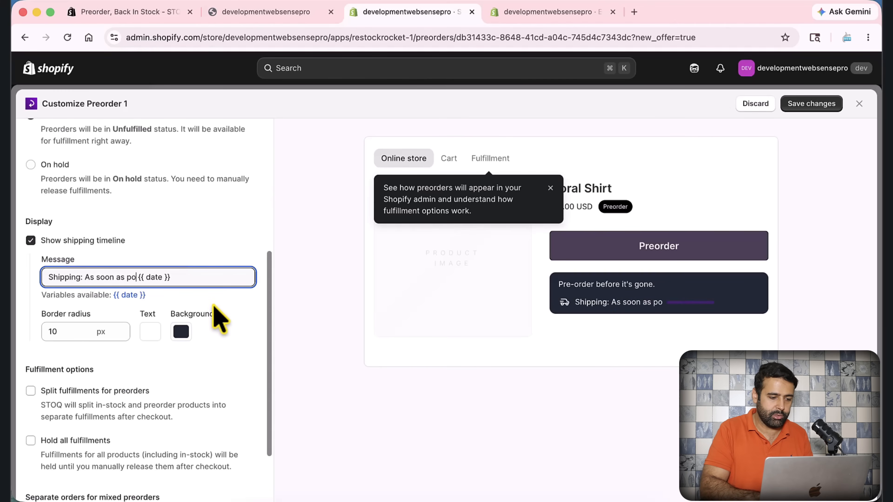
text(ble)
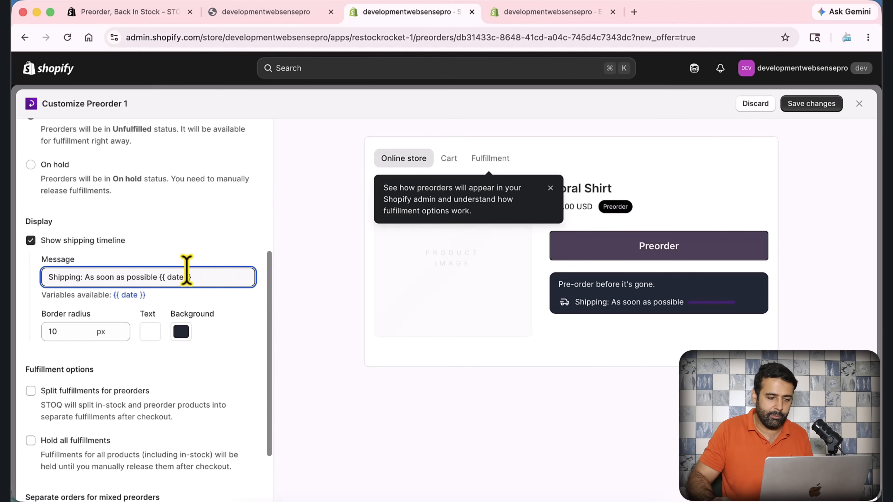
drag(159, 277, 199, 277)
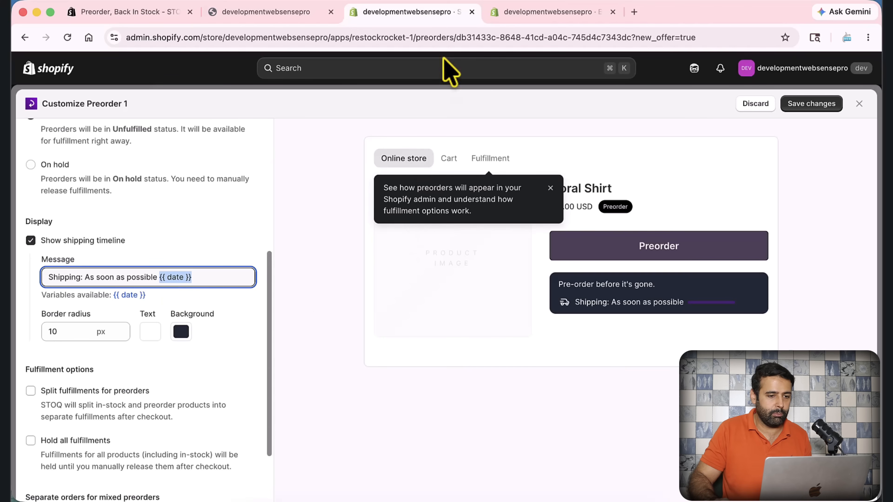
Switch to the theme editor's browser tab, exit the editor, and open Stoq's list of preorder offers
click(515, 11)
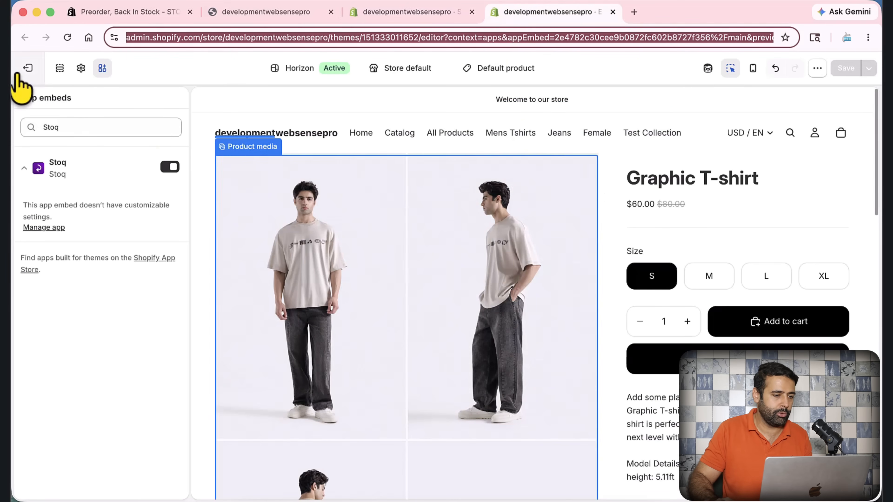
click(24, 71)
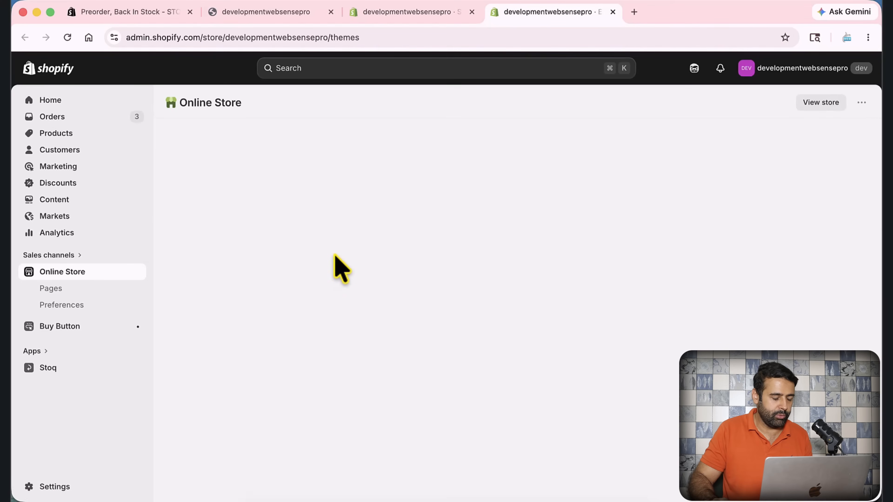
click(96, 368)
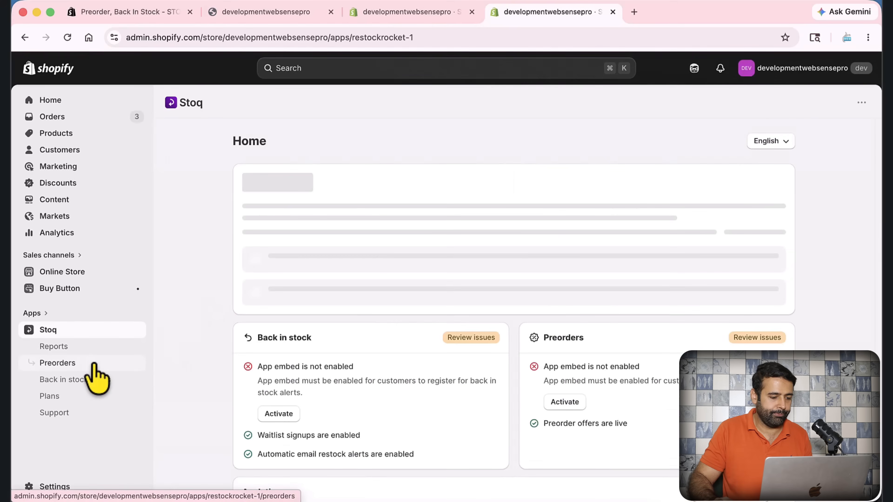
click(90, 364)
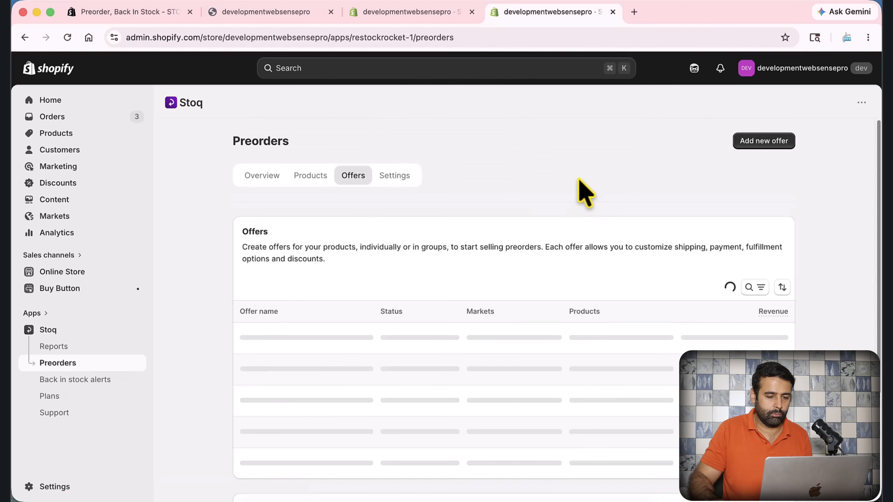
scroll(577, 190, down, 3)
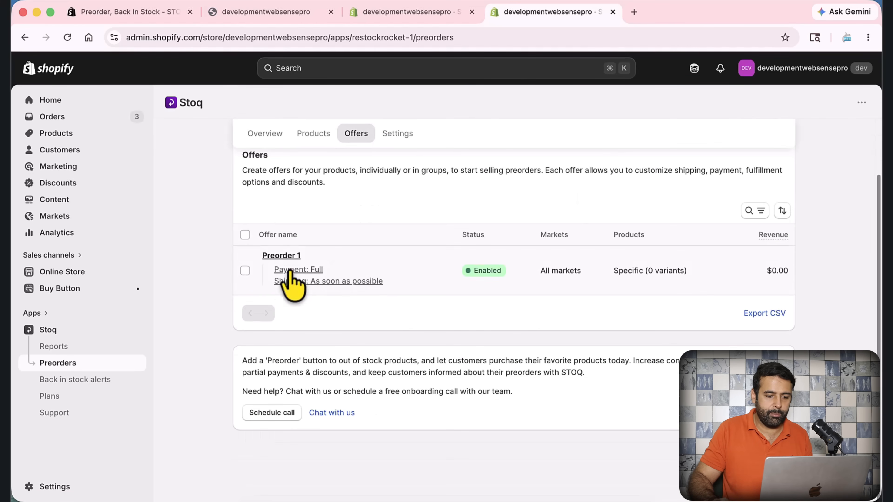
Recheck the {{ date }} variable in the offer's shipping message and return to the offers list
click(390, 14)
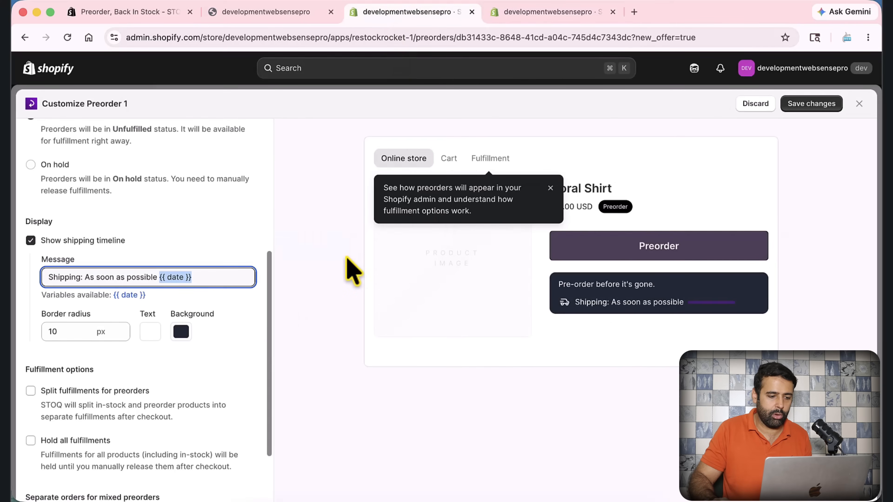
drag(220, 278, 166, 278)
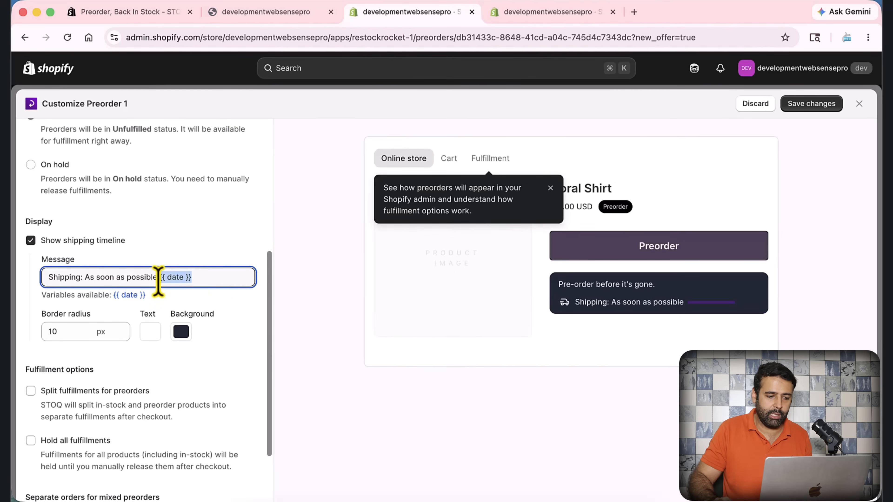
click(543, 14)
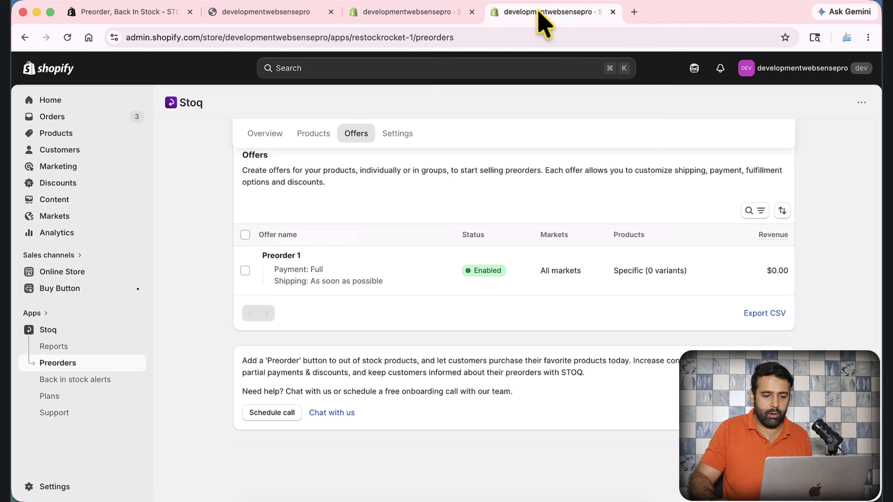
Open the Preorder 1 offer and review its product type options in the Products section
click(280, 260)
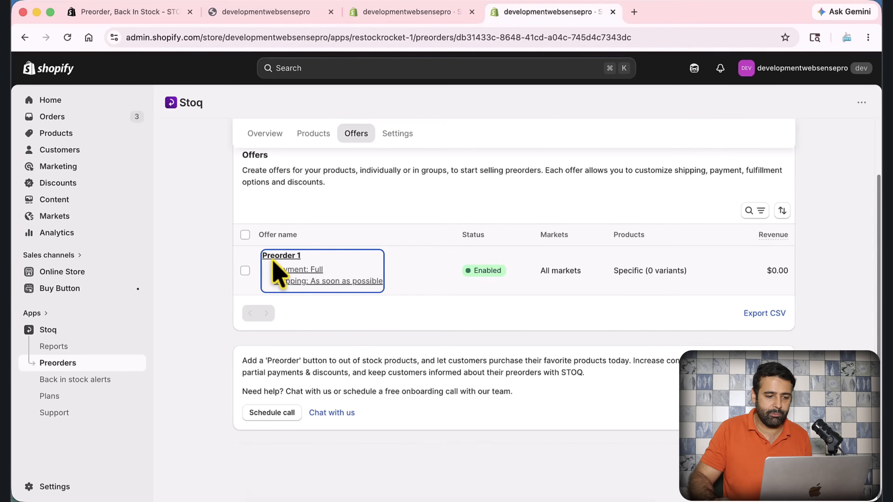
scroll(833, 243, down, 8)
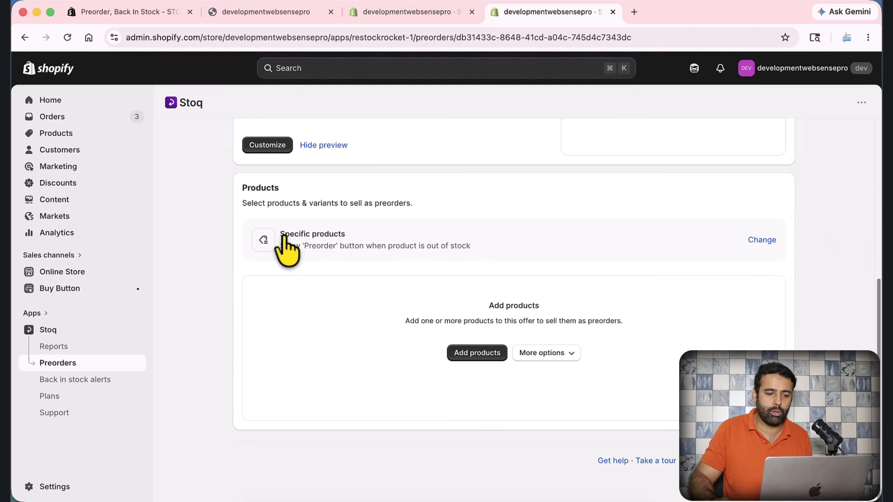
drag(283, 235, 500, 259)
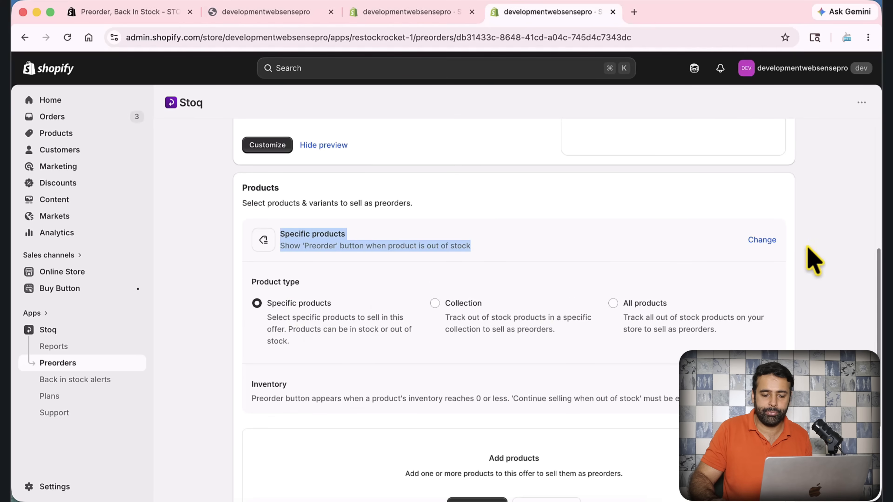
Add the 4 in 1 Retractable Charger to the offer, automatically enabling 'Continue selling' for it
scroll(809, 260, down, 5)
click(486, 370)
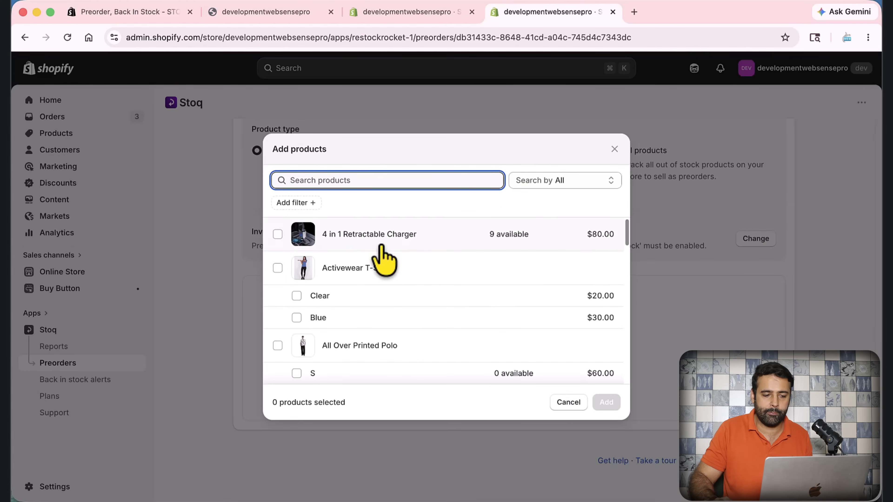
click(278, 234)
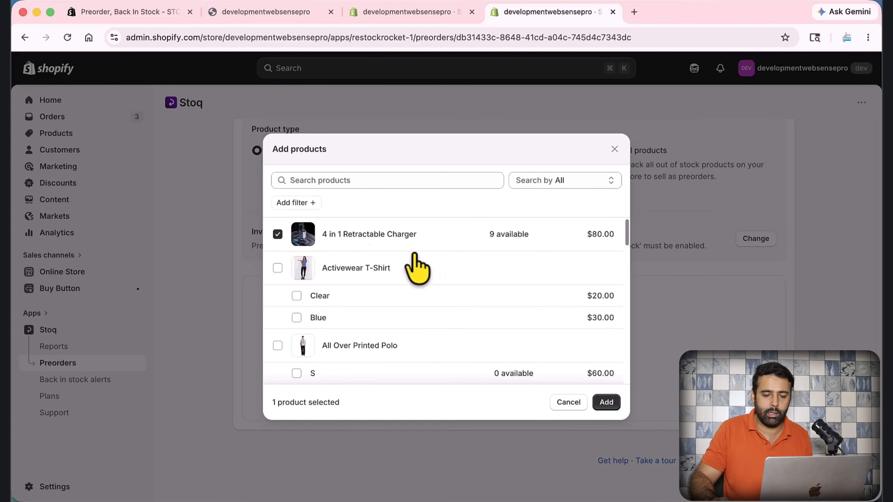
click(606, 402)
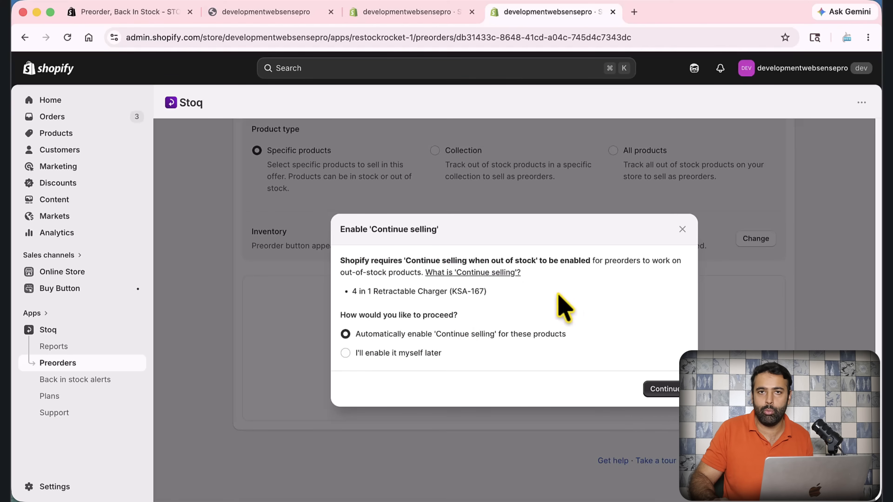
click(666, 390)
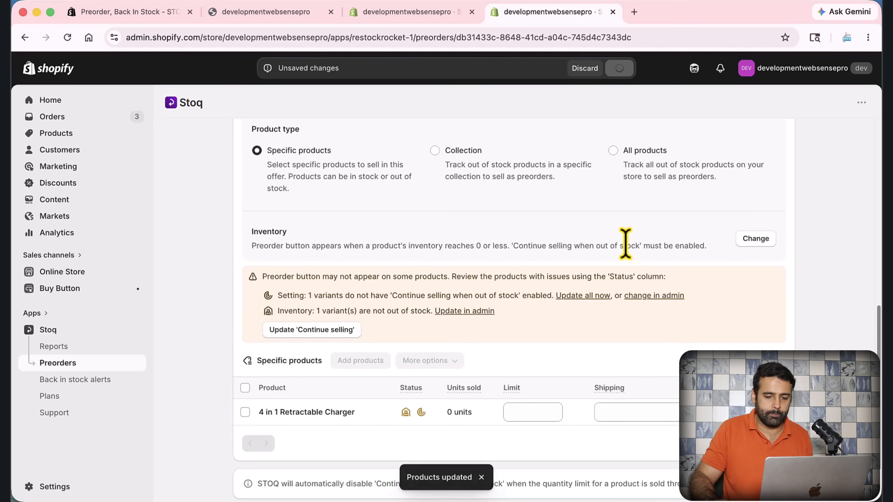
Locate the 4 in 1 Retractable Charger's Shipping field and compare it with the {{ date }} variable in the offer's shipping message
scroll(626, 243, down, 1)
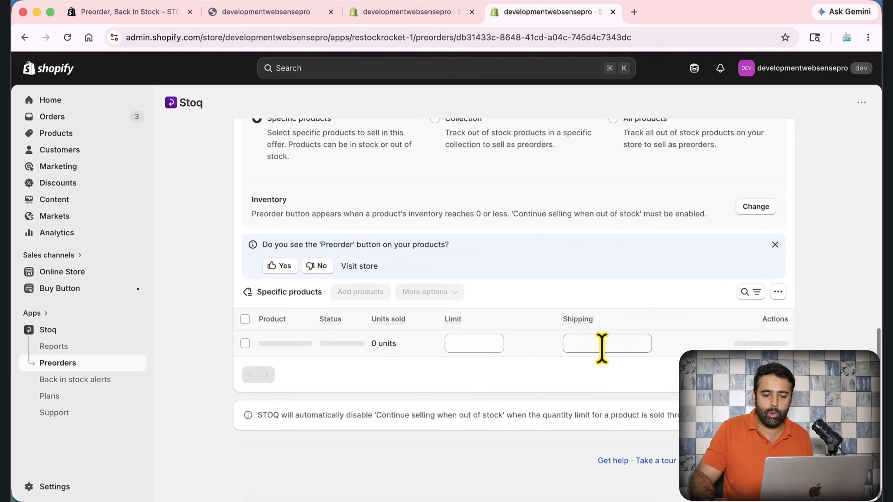
click(605, 347)
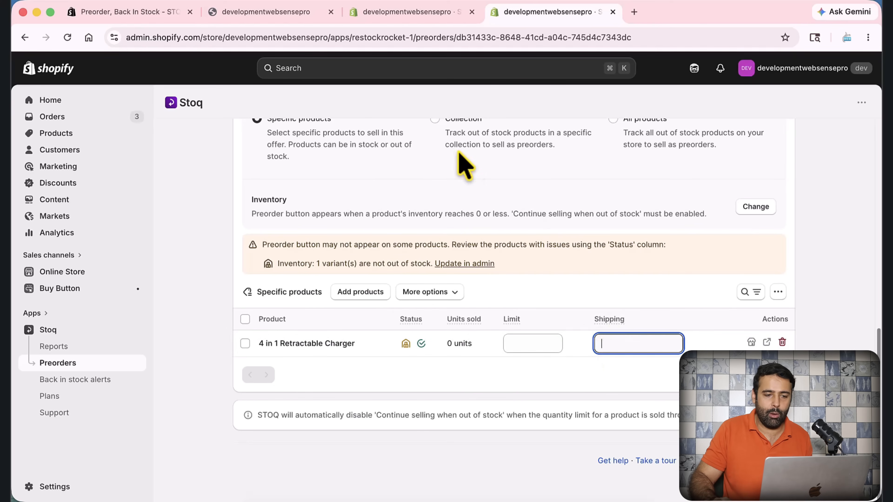
click(390, 13)
drag(212, 277, 173, 274)
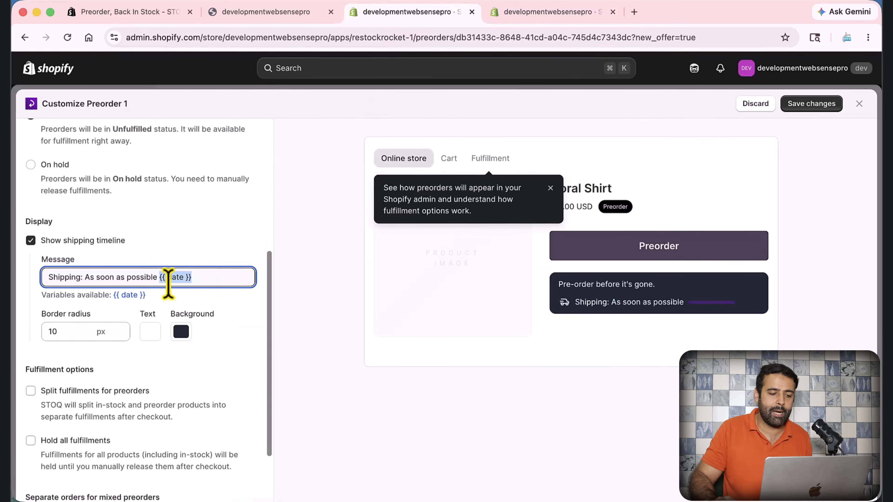
click(543, 13)
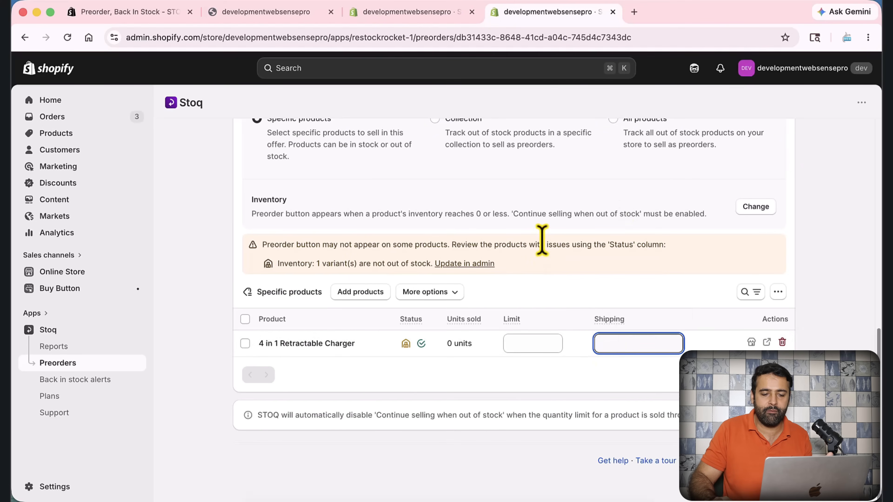
scroll(565, 280, up, 5)
scroll(564, 280, down, 5)
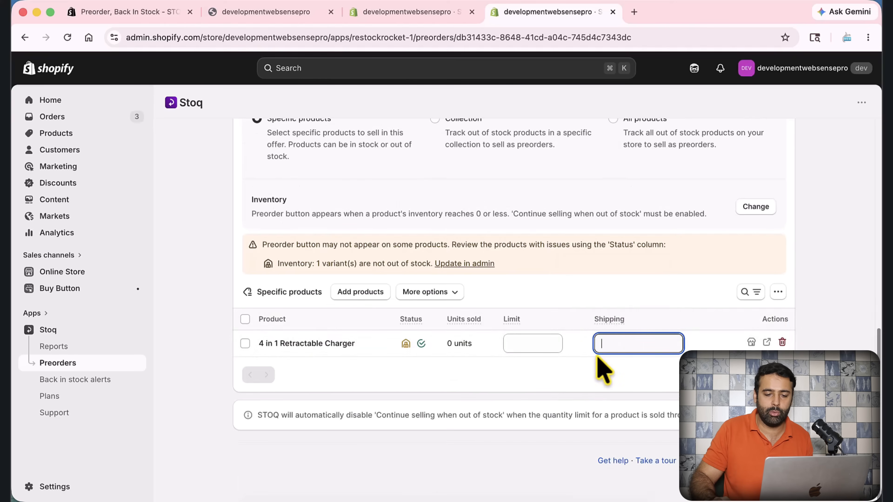
click(405, 21)
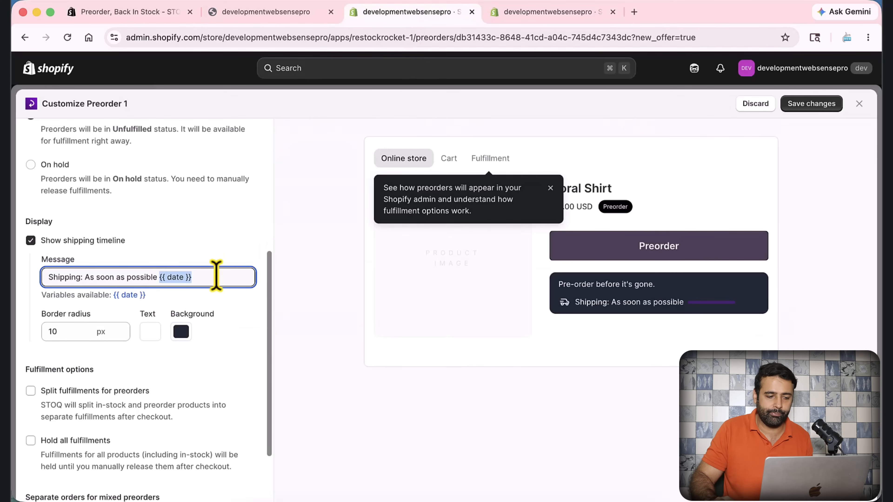
drag(160, 278, 113, 278)
triple_click(85, 278)
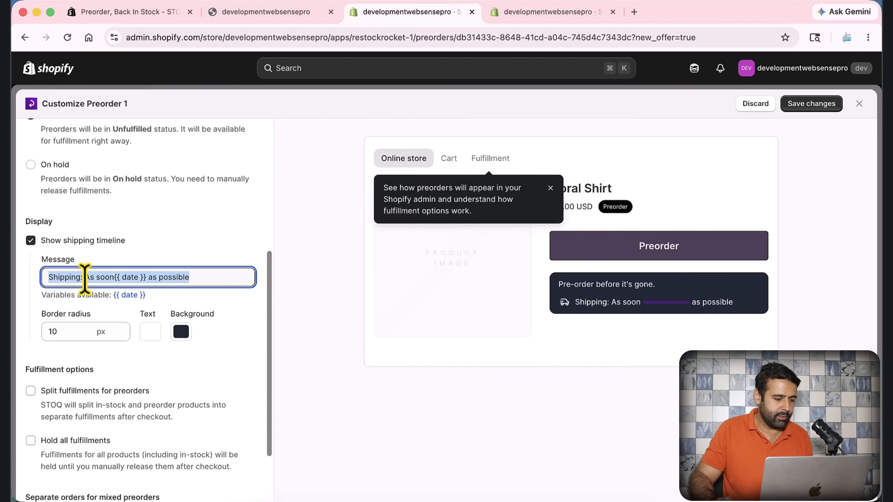
key(super+z)
Remove "As soon as possible" from the shipping timeline message, leaving "Shipping: {{ date }}"
click(93, 278)
drag(85, 278, 159, 285)
key(BackSpace)
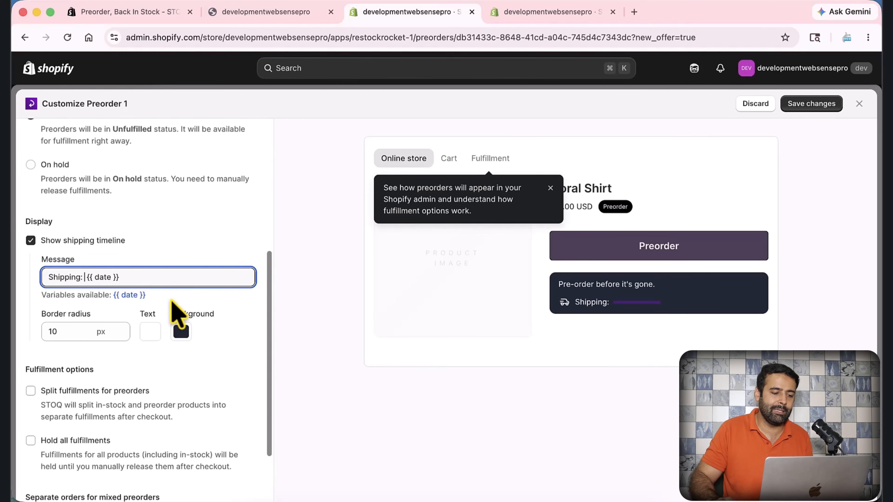
Recheck the charger's Shipping field in the other browser tab and review the offer's fulfillment options in the customizer
click(520, 13)
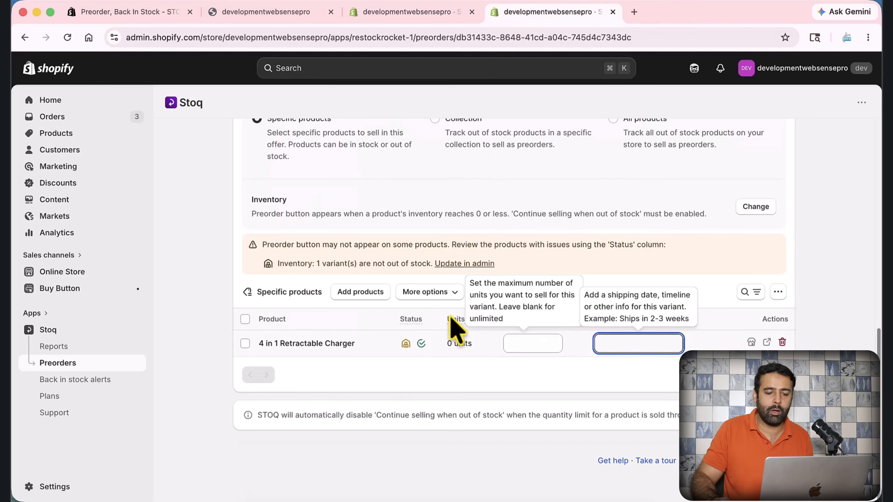
click(435, 13)
scroll(246, 239, down, 3)
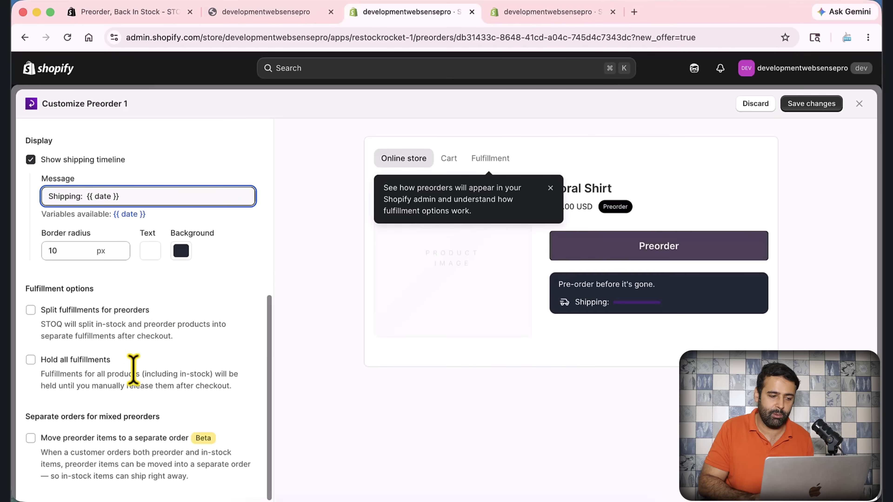
scroll(243, 374, up, 9)
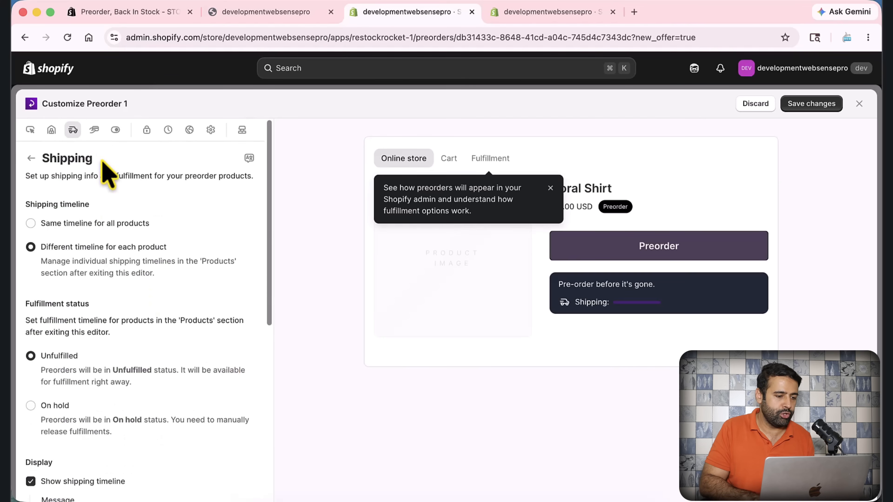
In the offer's Payment settings, set the discount on total price to 10 percent
click(94, 133)
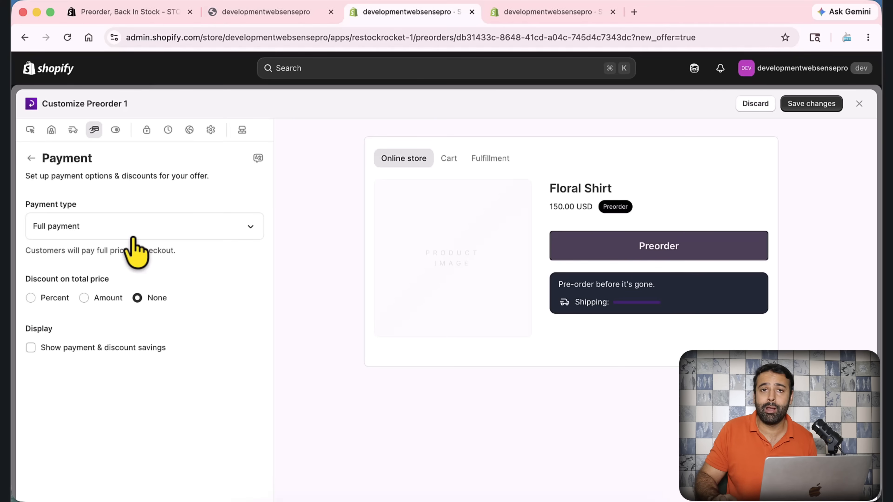
click(84, 299)
drag(111, 325, 78, 325)
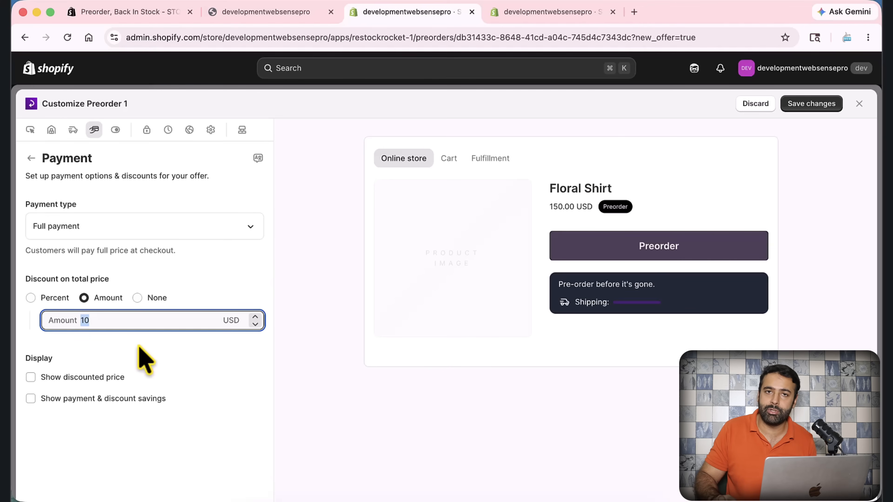
click(32, 305)
click(126, 321)
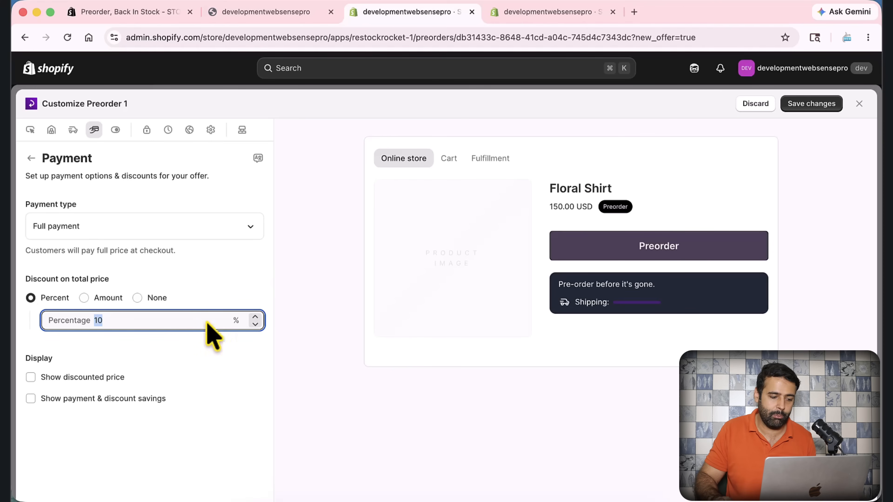
Enable showing the discounted price and the payment and discount savings
click(101, 377)
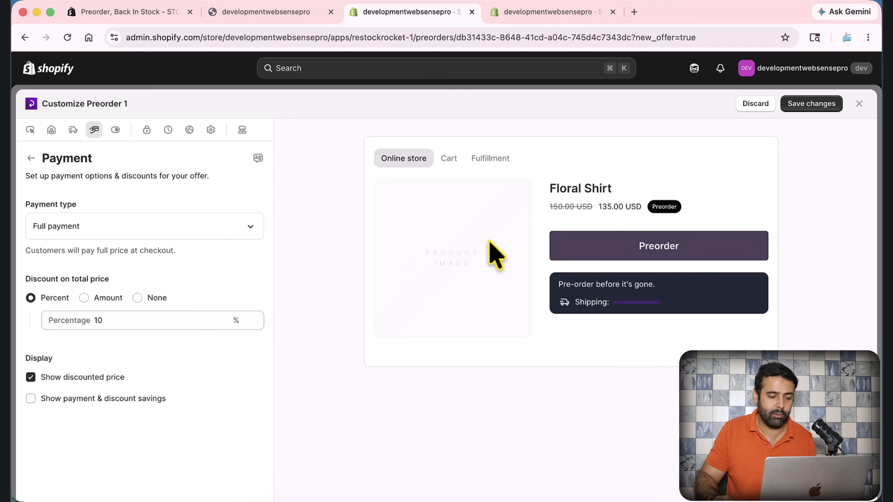
mouse_move(90, 402)
click(32, 400)
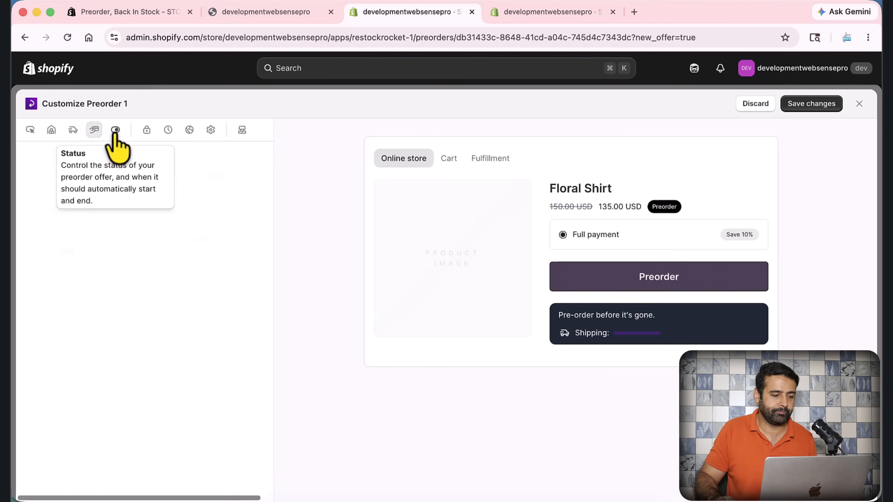
Go through the offer's scheduled and Not available status options, settle on Available now, and save the changes
click(115, 131)
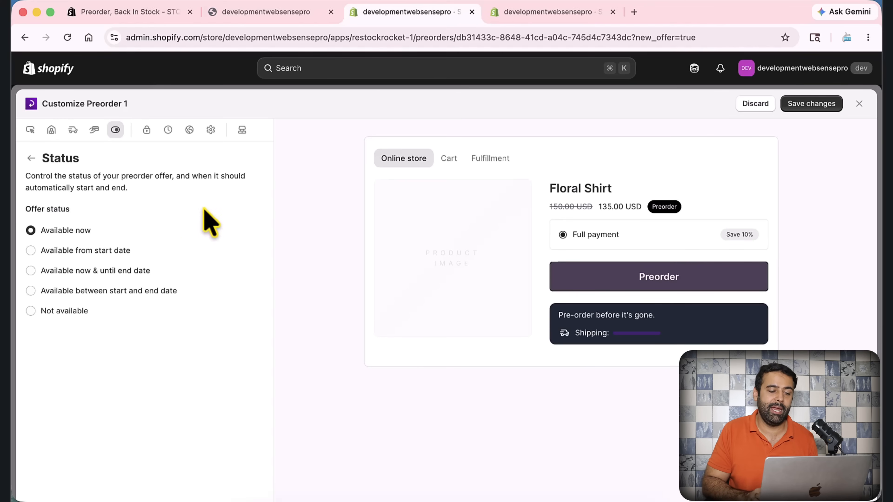
click(65, 251)
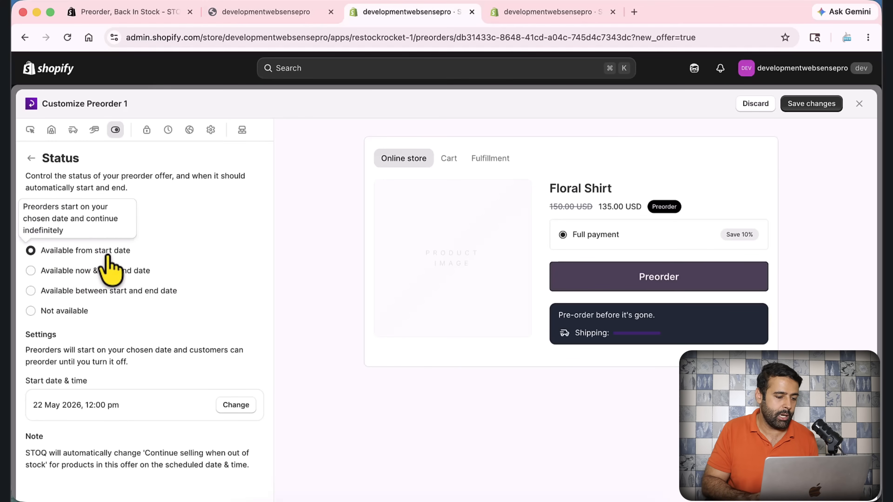
click(121, 289)
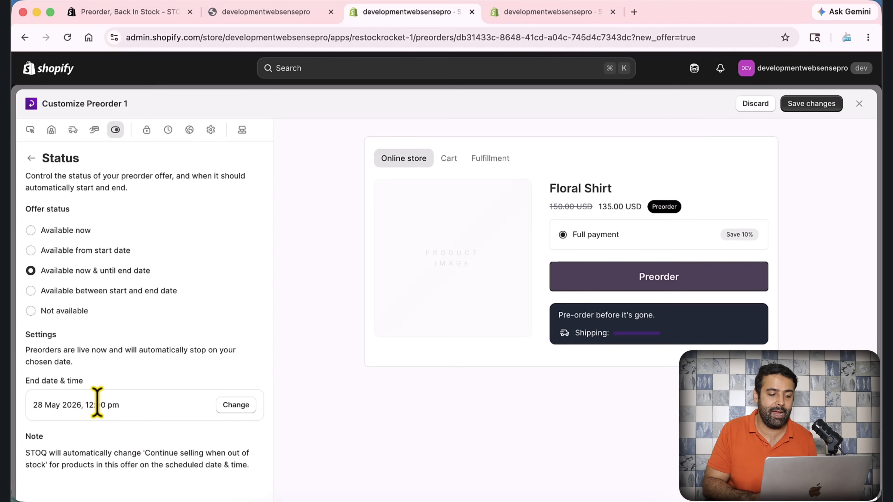
click(78, 292)
scroll(204, 310, down, 2)
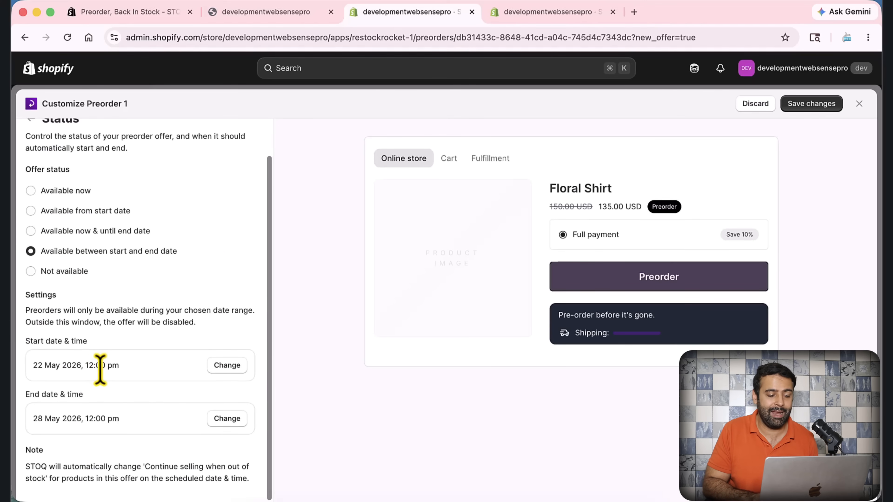
click(62, 274)
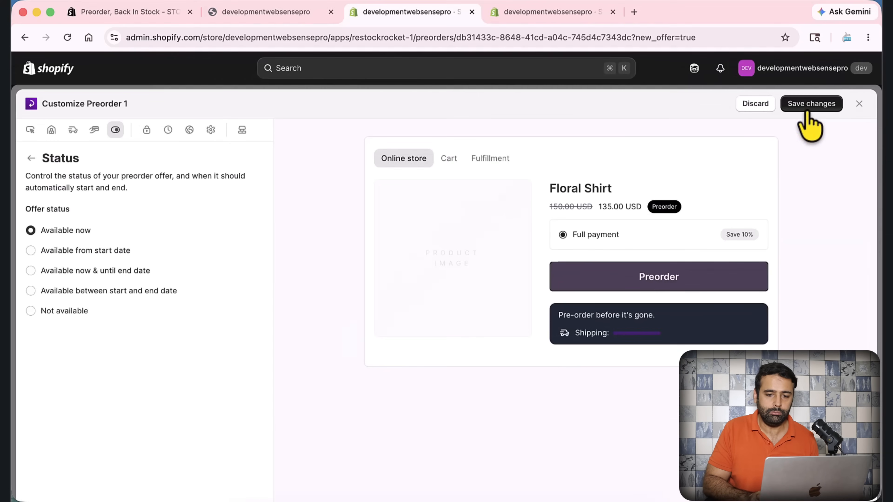
click(809, 106)
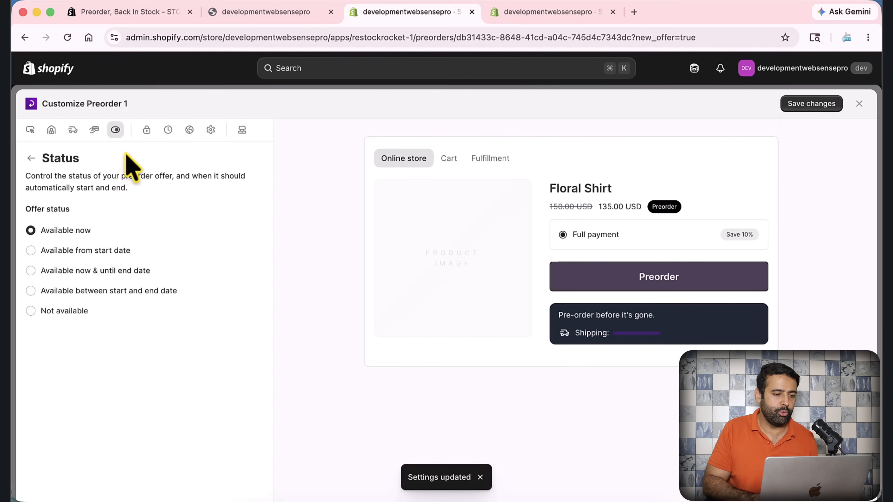
Examine the offer's Limits & terms settings, including the preorder limits, mixed cart orders, per-order limits and order tags
click(145, 132)
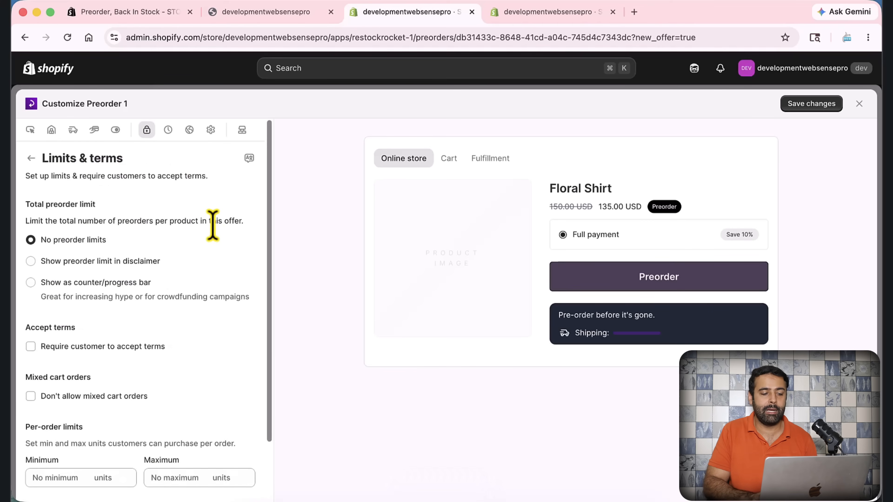
scroll(210, 258, down, 2)
scroll(210, 258, down, 1)
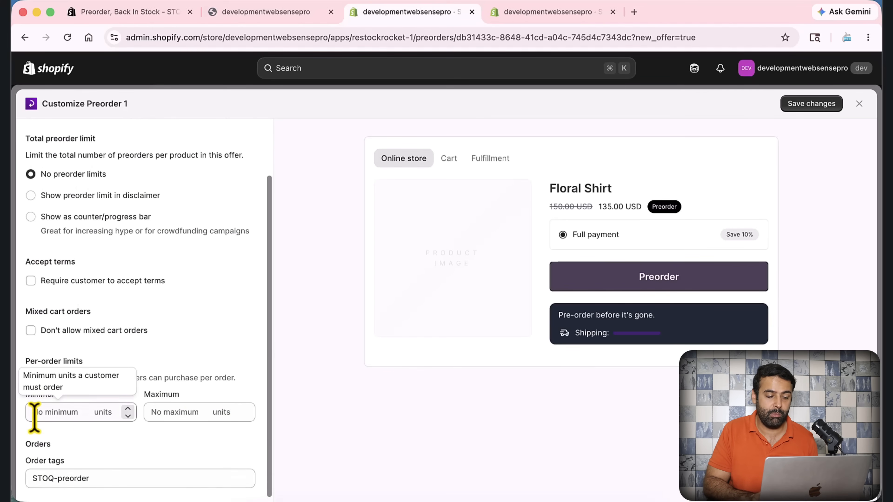
scroll(211, 352, down, 1)
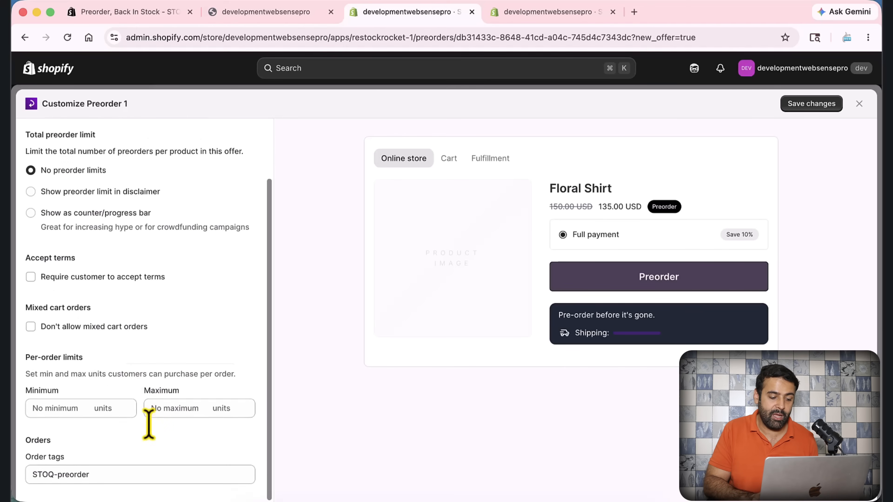
double_click(103, 475)
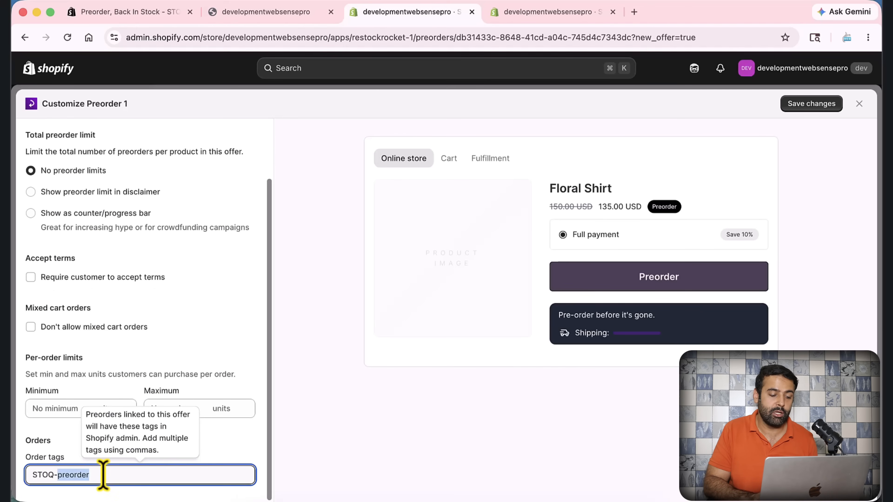
double_click(49, 451)
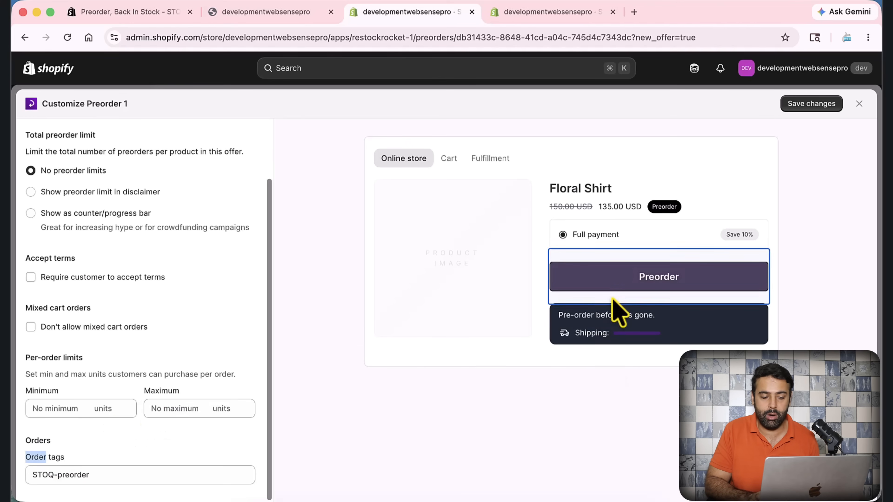
click(97, 477)
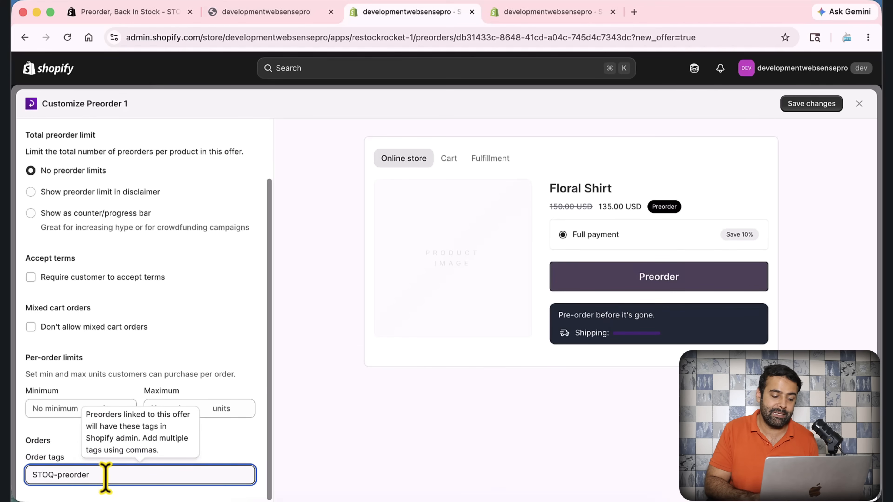
drag(105, 477, 29, 476)
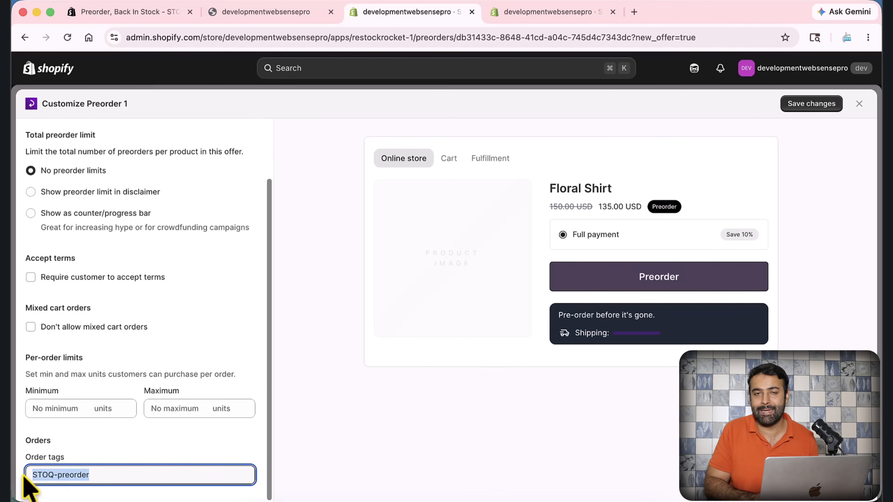
scroll(136, 425, up, 3)
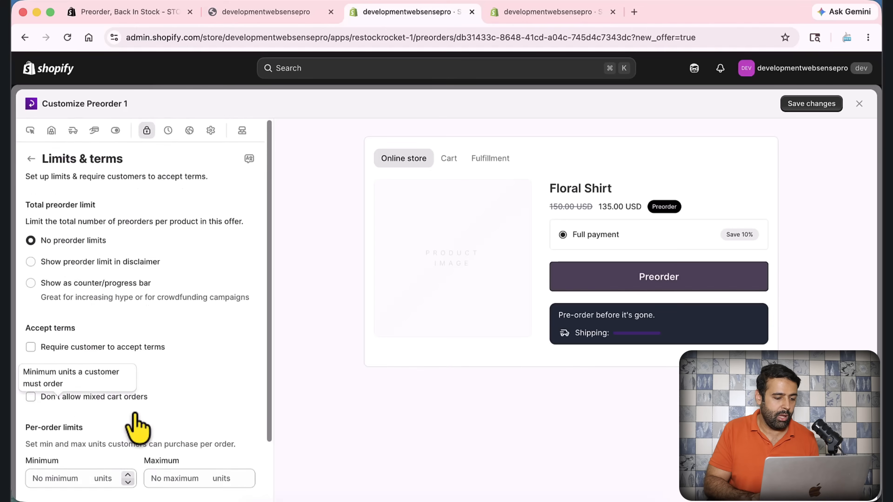
Require customers to accept the preorder terms, review the terms text, and disable the button until terms are accepted
click(31, 347)
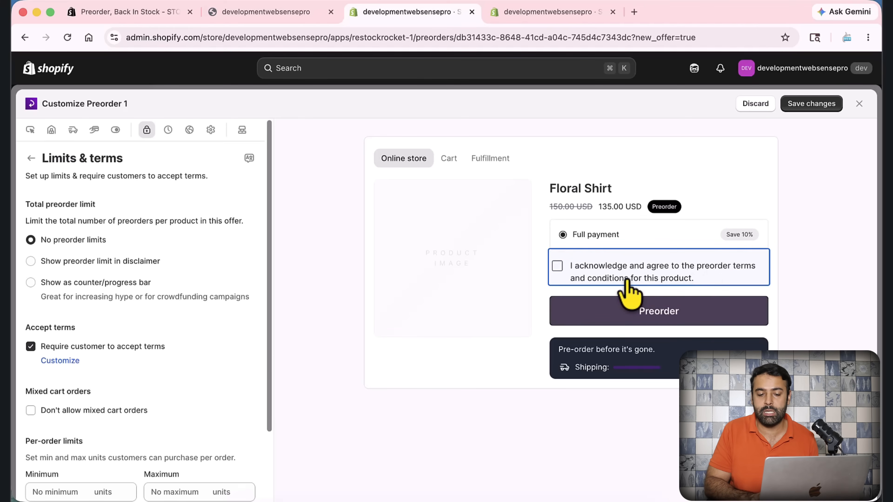
scroll(226, 309, down, 3)
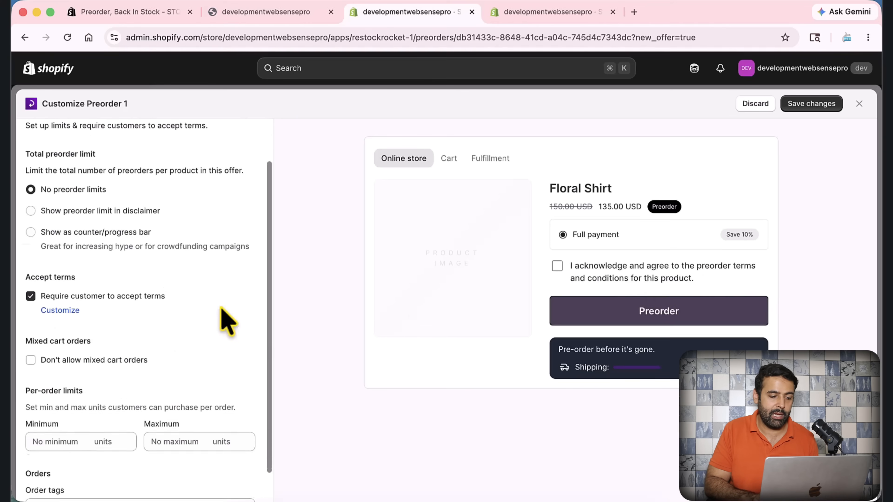
click(75, 310)
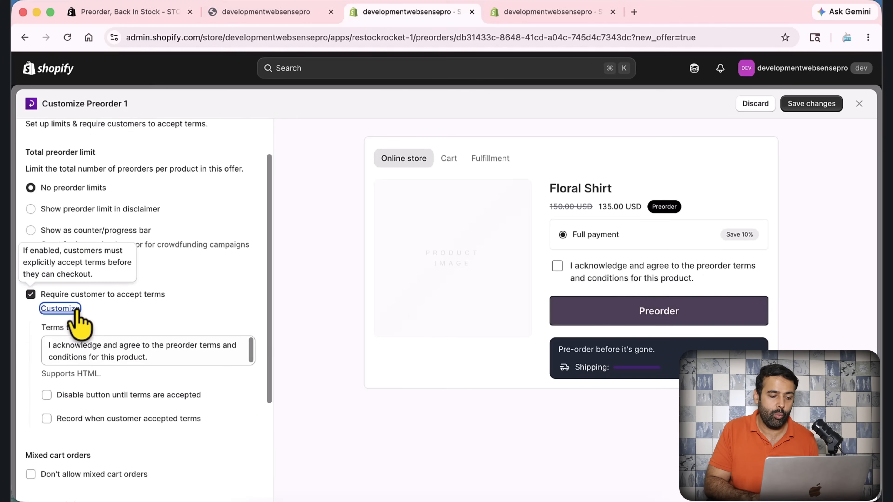
scroll(169, 319, down, 2)
drag(157, 317, 53, 299)
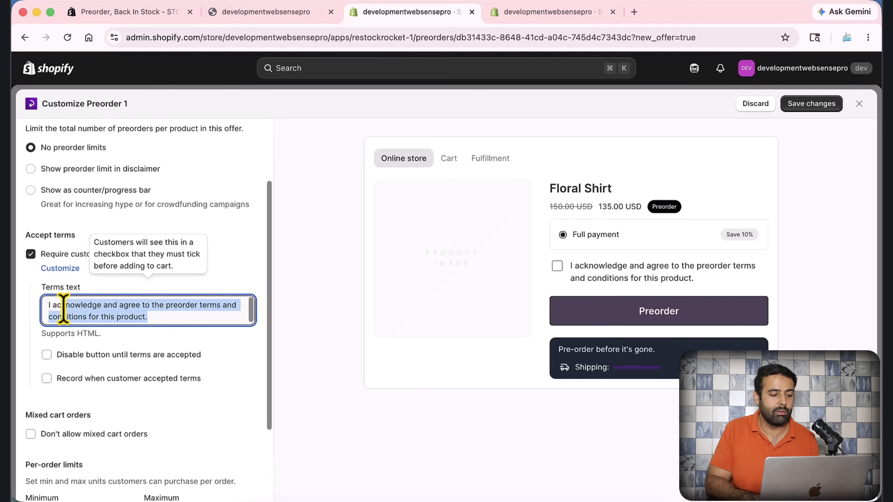
click(113, 356)
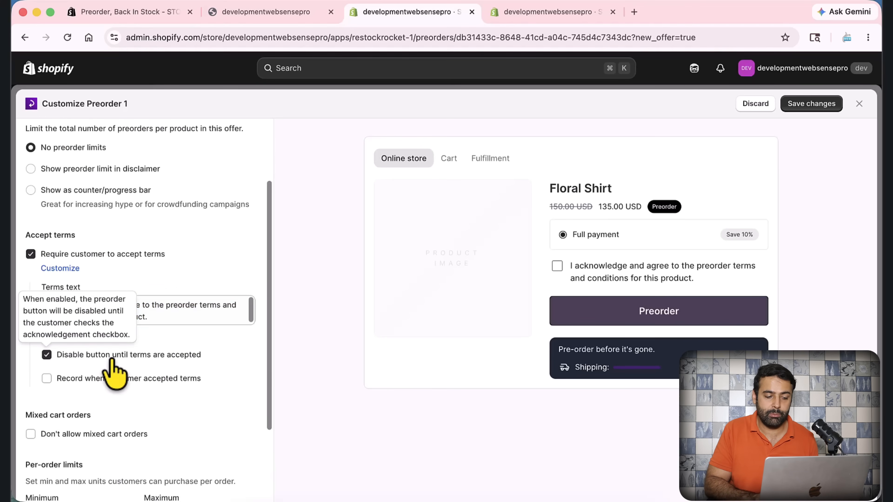
Try recording when customers accepted the terms, with its label option, and stop requiring customers to accept the terms
click(150, 384)
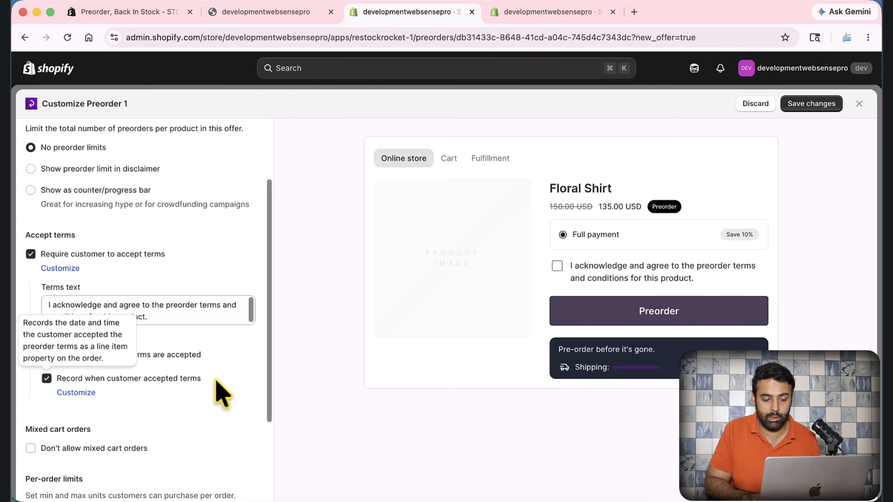
scroll(106, 367, down, 2)
click(76, 347)
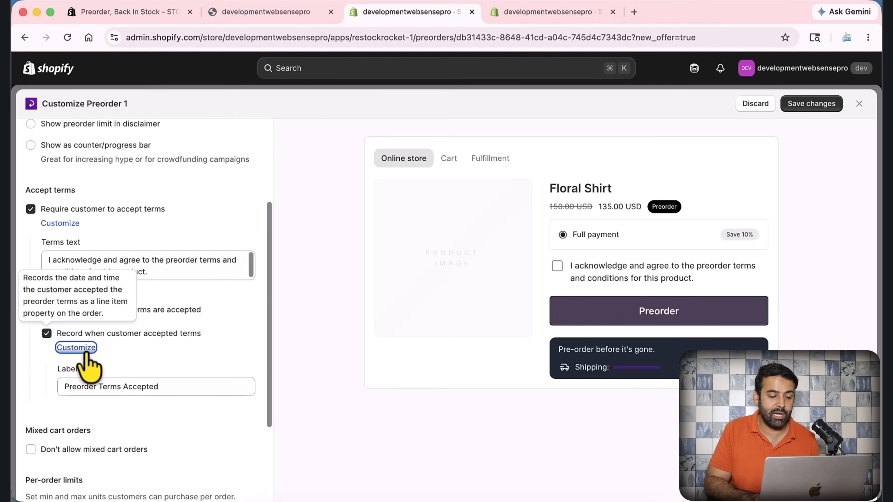
scroll(202, 356, down, 1)
scroll(203, 352, up, 3)
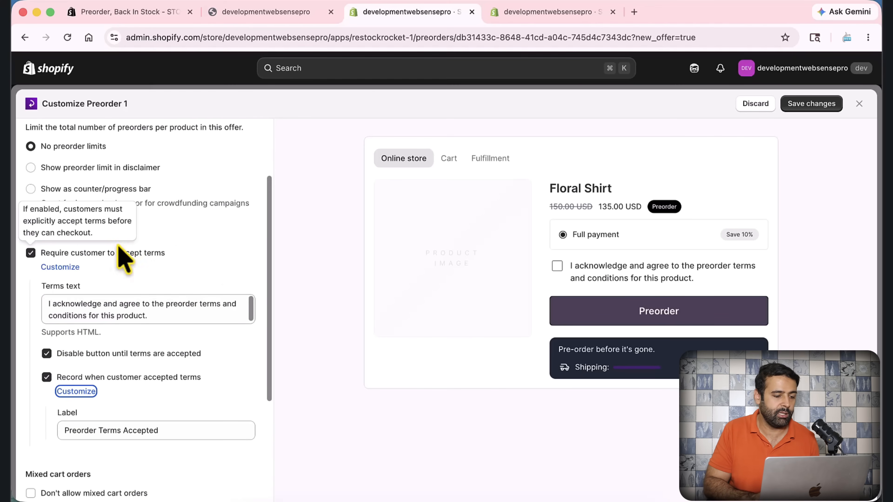
click(31, 253)
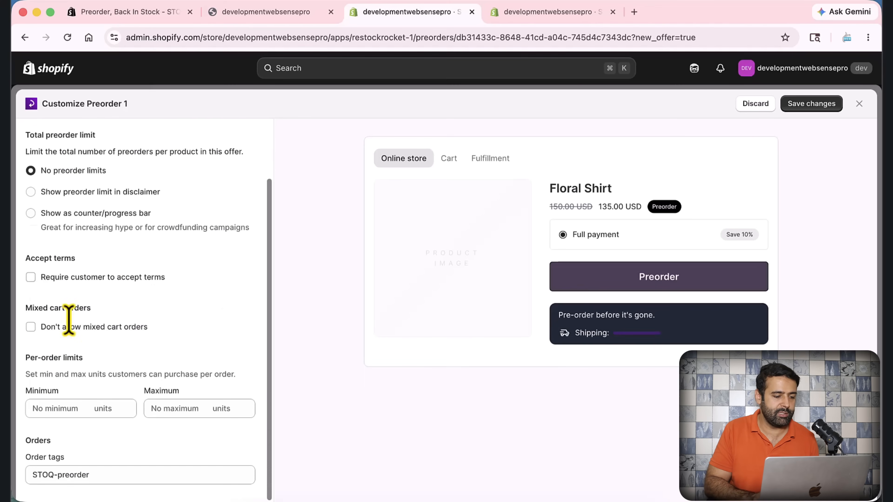
Show a countdown timer for the offer with a custom end date of 27 May 2026 at 12:00 pm
scroll(145, 315, up, 4)
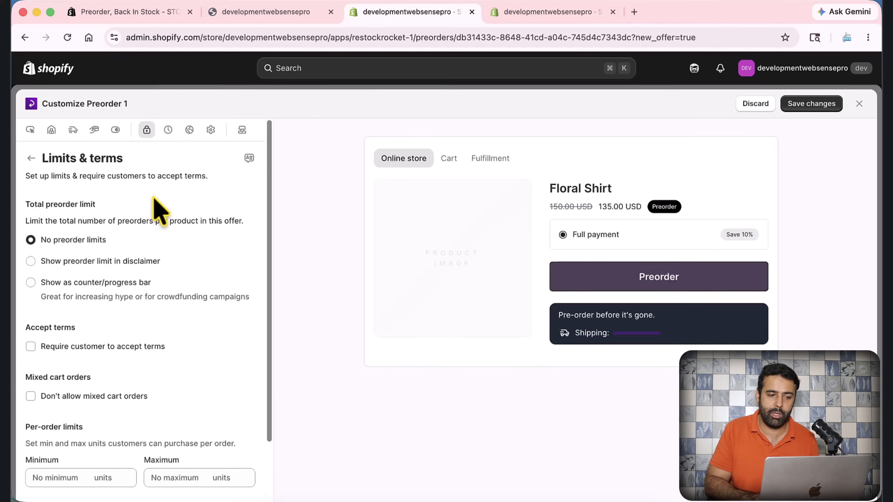
click(169, 133)
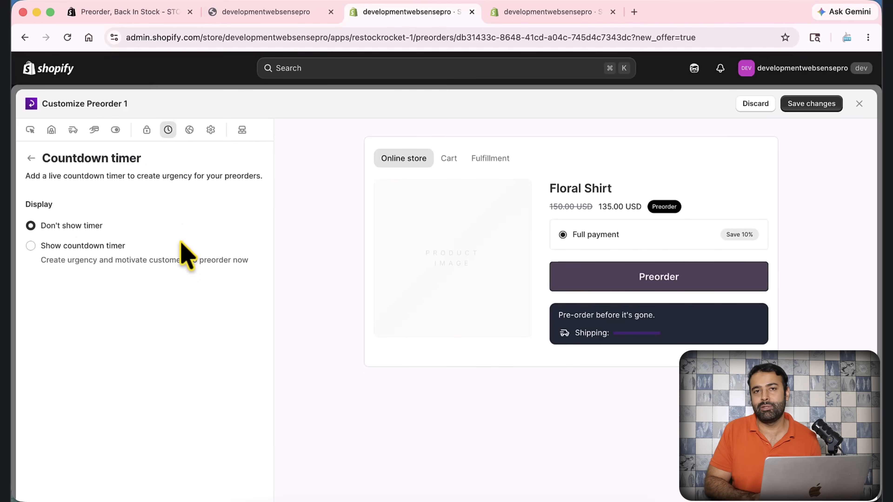
click(112, 247)
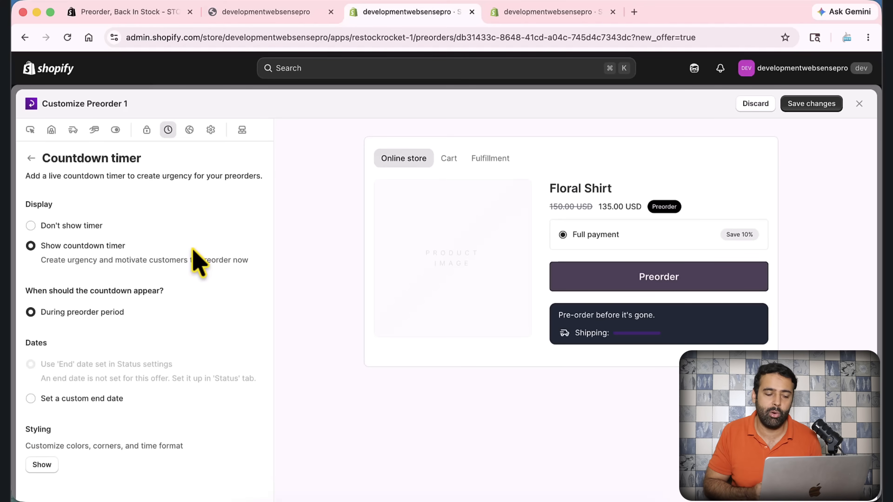
click(88, 401)
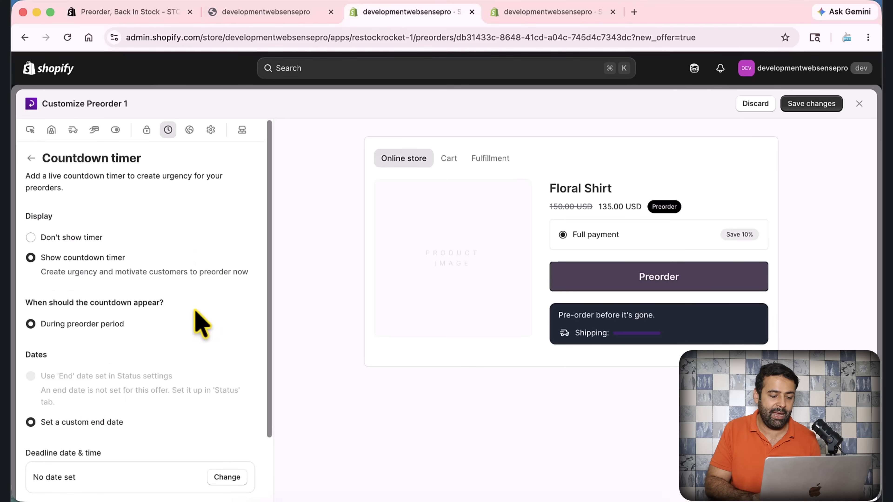
scroll(200, 319, down, 2)
click(228, 401)
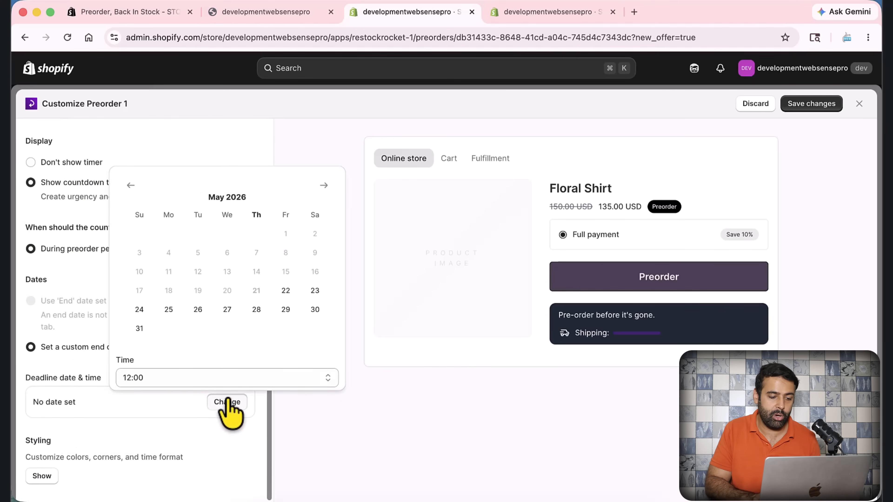
click(238, 311)
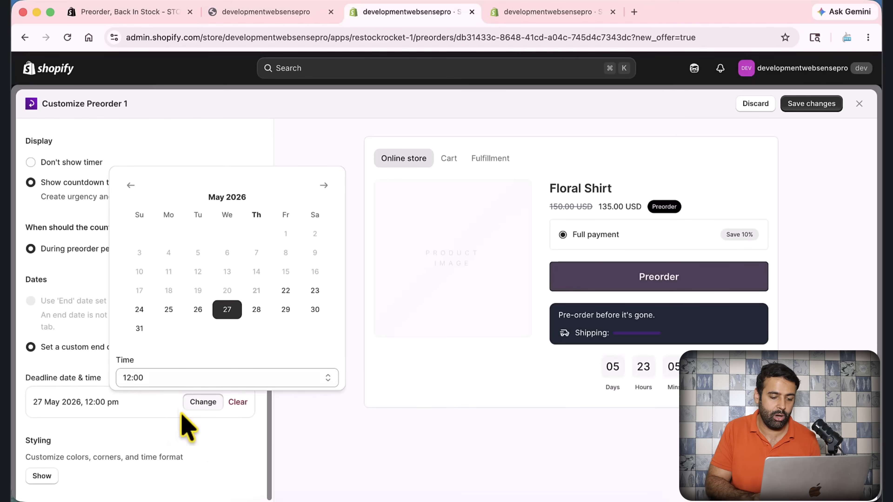
click(206, 443)
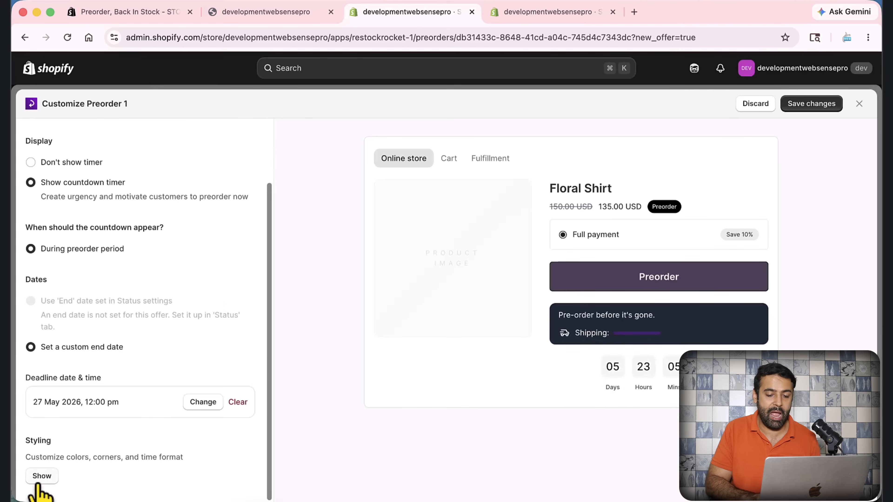
Examine the countdown timer's heading, color, corner and time unit styling, and the offer's Markets availability options
click(42, 479)
scroll(228, 319, down, 6)
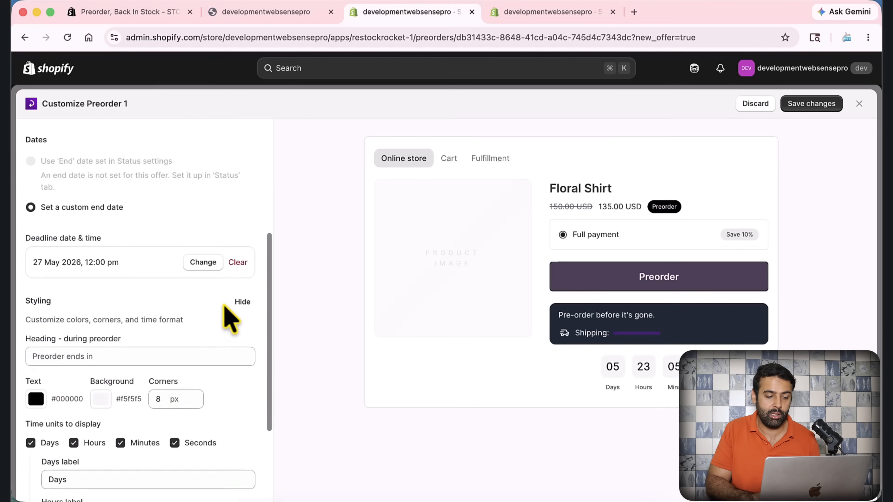
scroll(156, 325, down, 3)
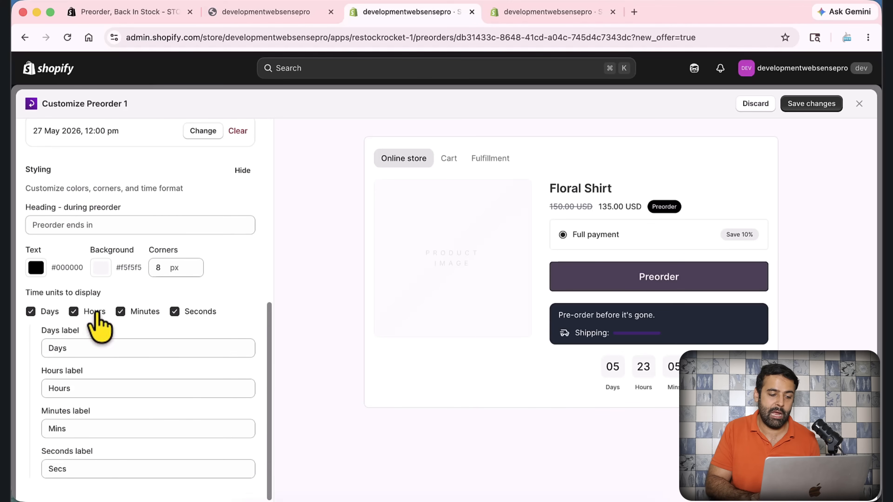
scroll(79, 295, up, 4)
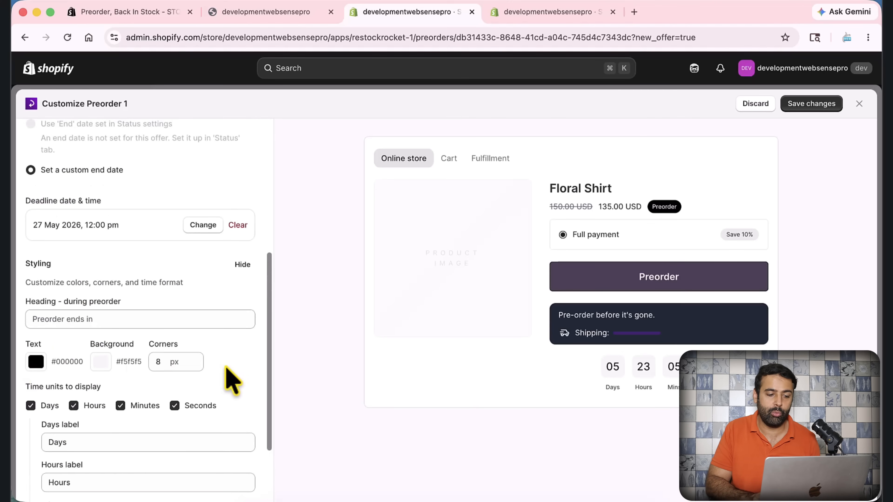
scroll(230, 378, up, 10)
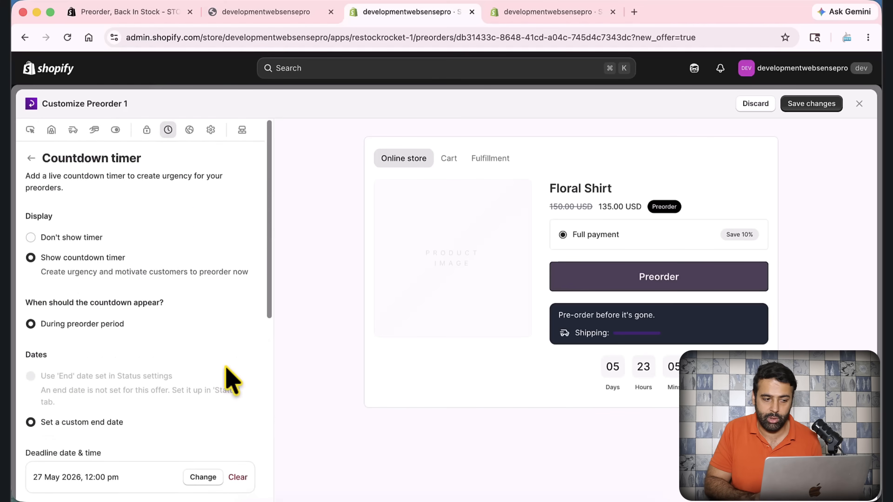
click(190, 131)
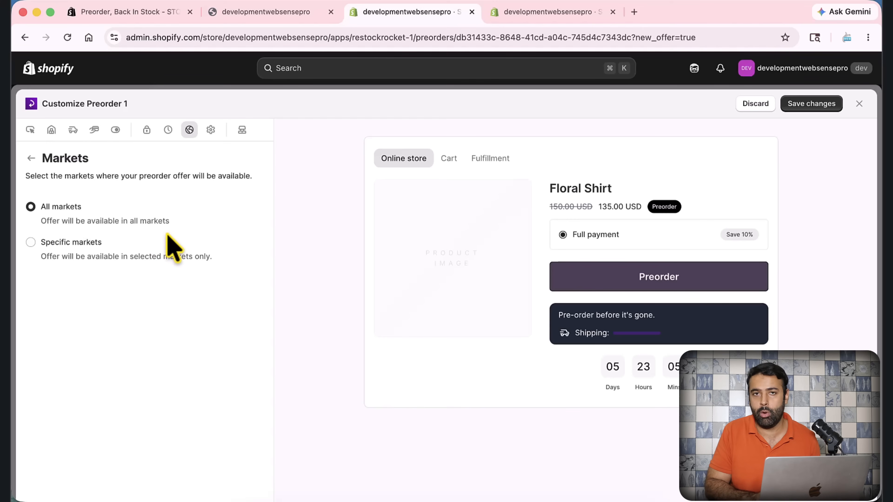
Preview the cart from the Advanced settings and toggle the payment details & savings display to compare the order summary
click(211, 130)
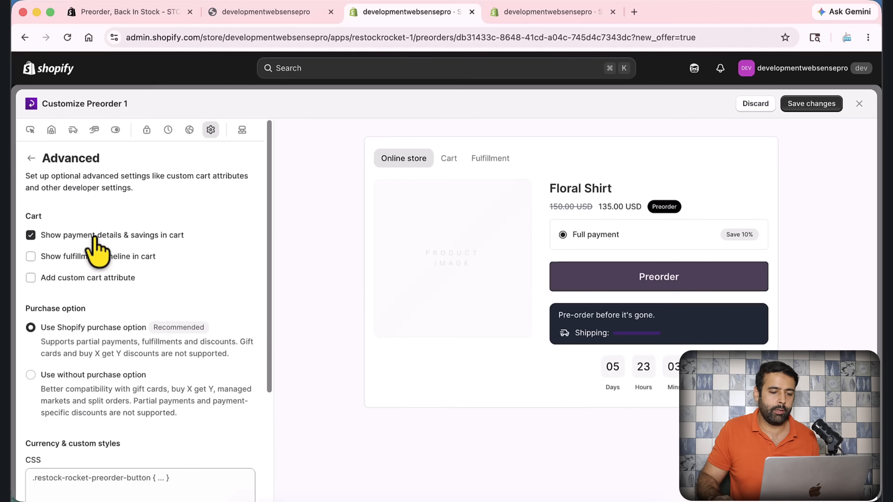
click(450, 164)
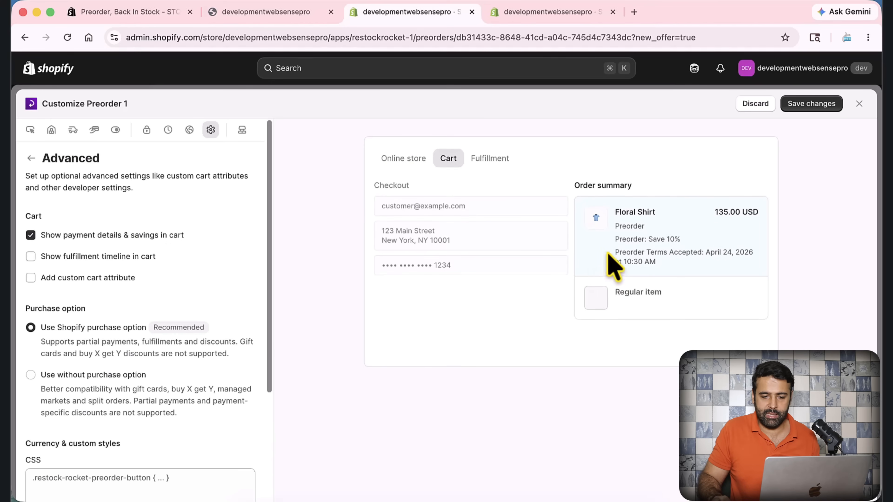
drag(616, 242, 671, 279)
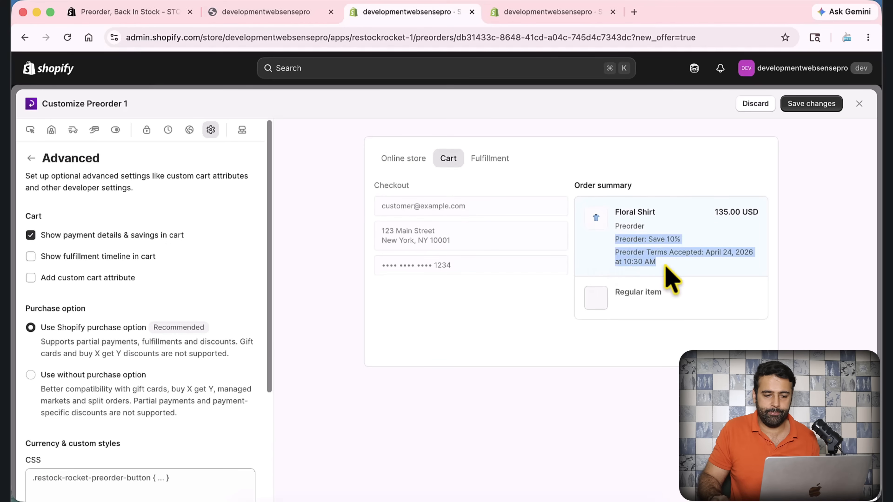
click(31, 236)
click(31, 235)
click(31, 236)
click(31, 236)
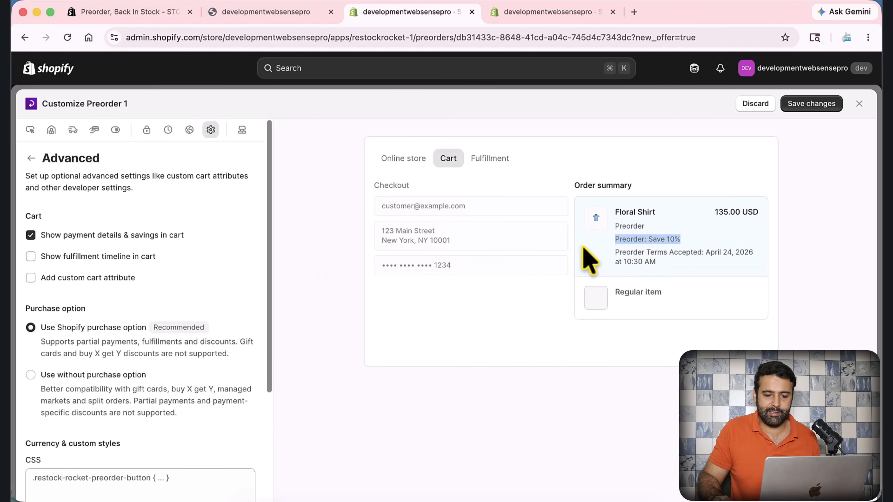
click(618, 240)
drag(618, 240, 689, 243)
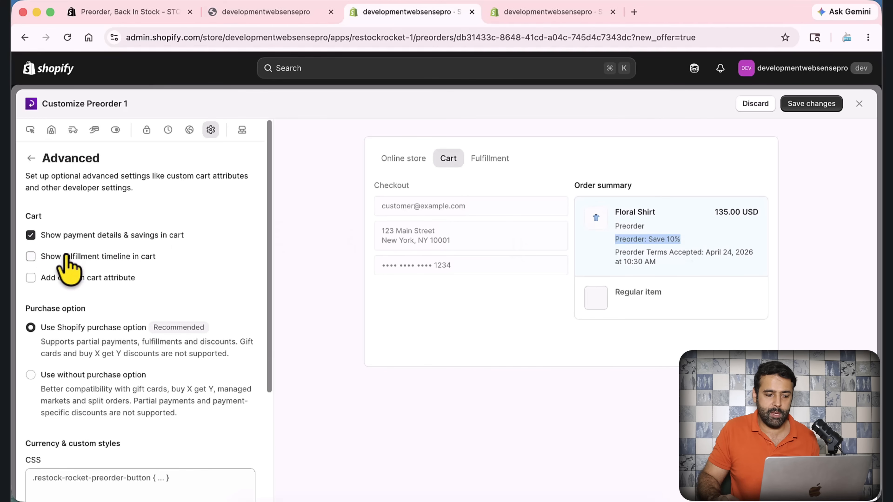
Show the fulfillment timeline in the cart and check the Shipping line in the order summary preview
click(31, 256)
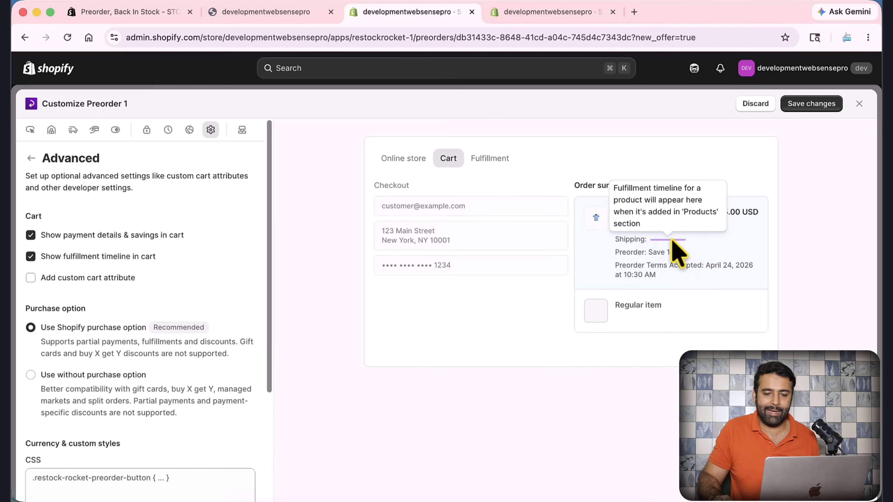
mouse_move(655, 242)
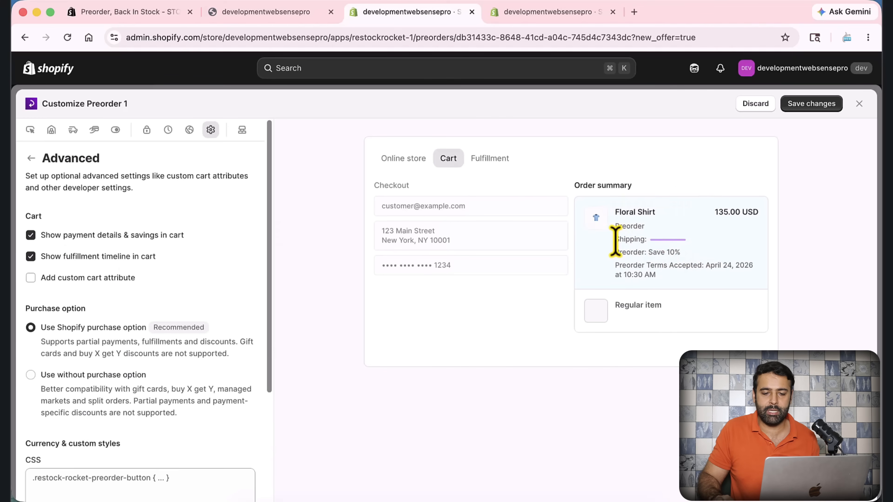
drag(626, 240, 683, 248)
click(680, 240)
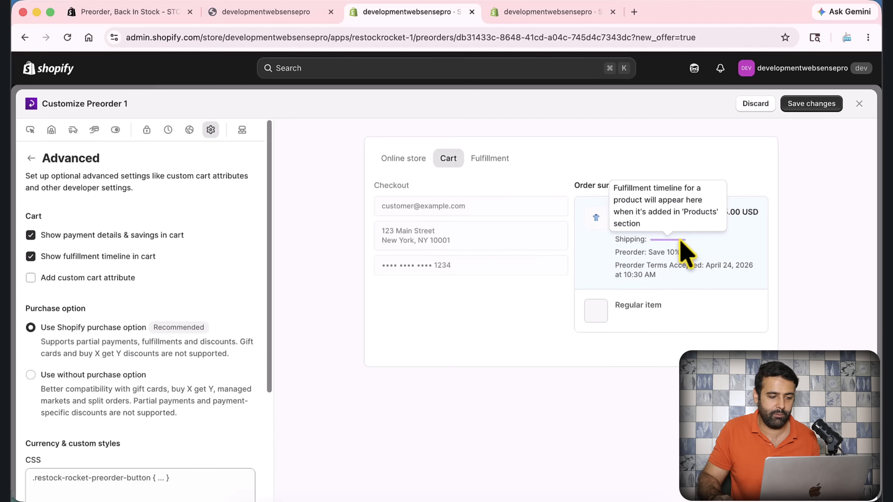
Add a custom cart attribute and review the name, discount and date variables in its template
click(31, 278)
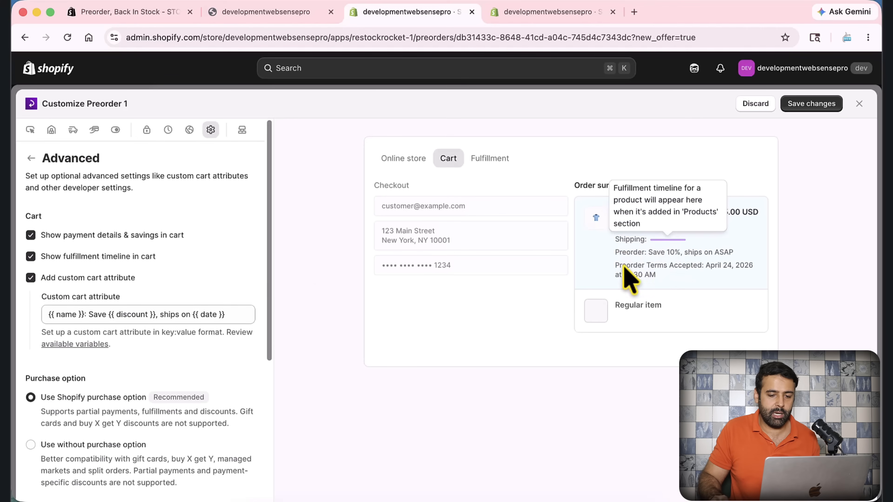
scroll(212, 297, down, 1)
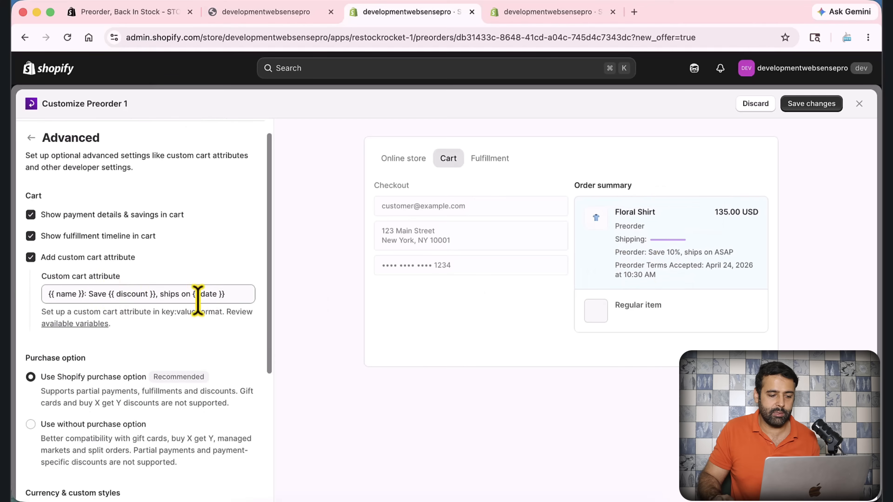
drag(109, 293, 224, 294)
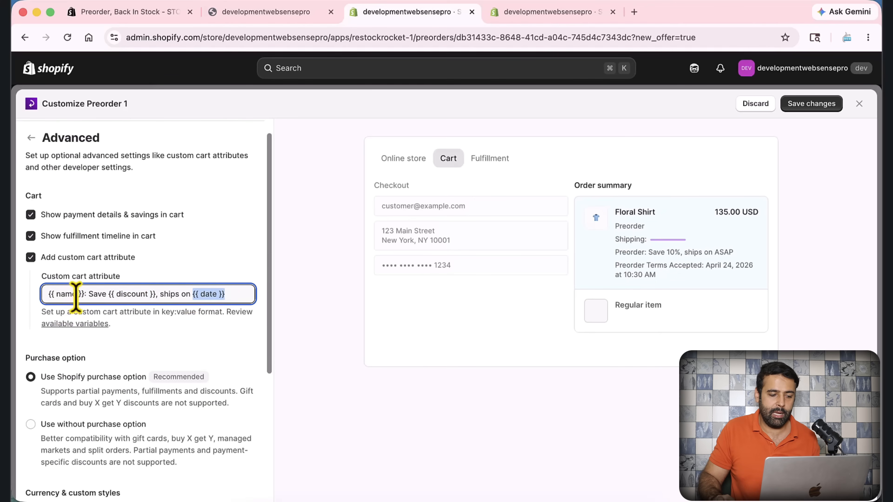
drag(83, 294, 44, 294)
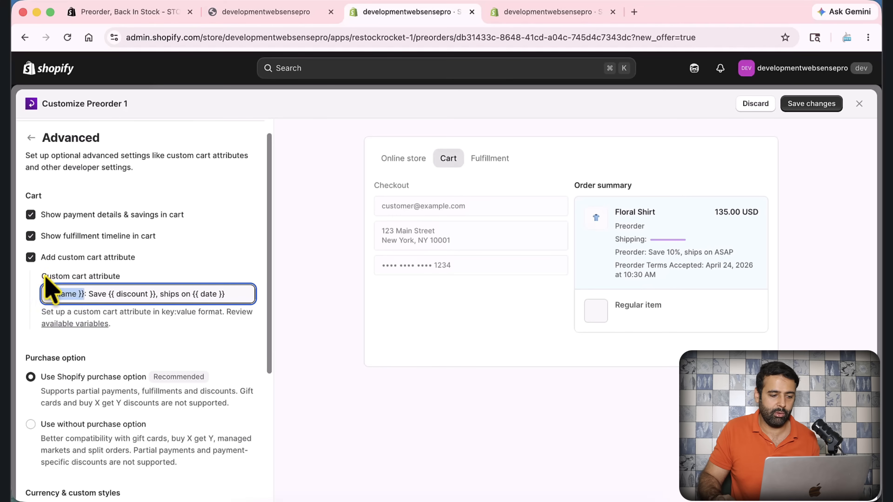
Disable the custom cart attribute, the fulfillment timeline, and the payment details & savings in the cart
click(31, 258)
click(30, 235)
click(30, 215)
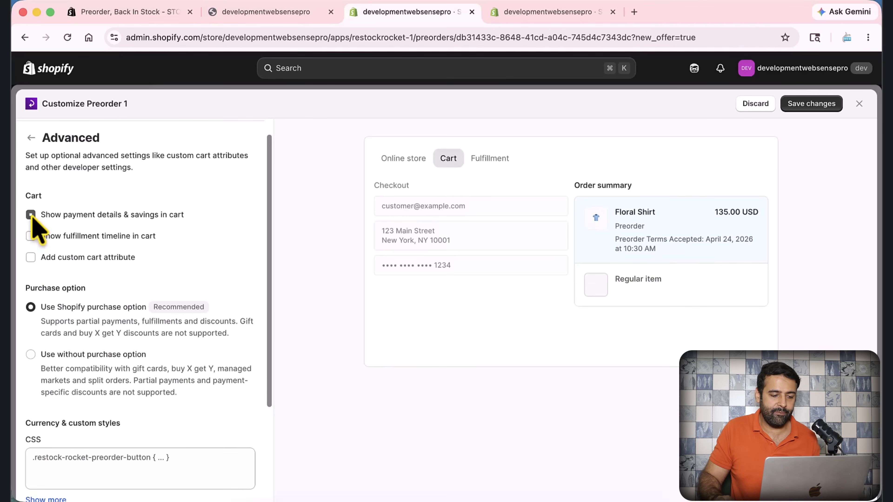
Review the purchase option, custom CSS and developer settings, and save the preorder offer's changes
scroll(160, 314, down, 1)
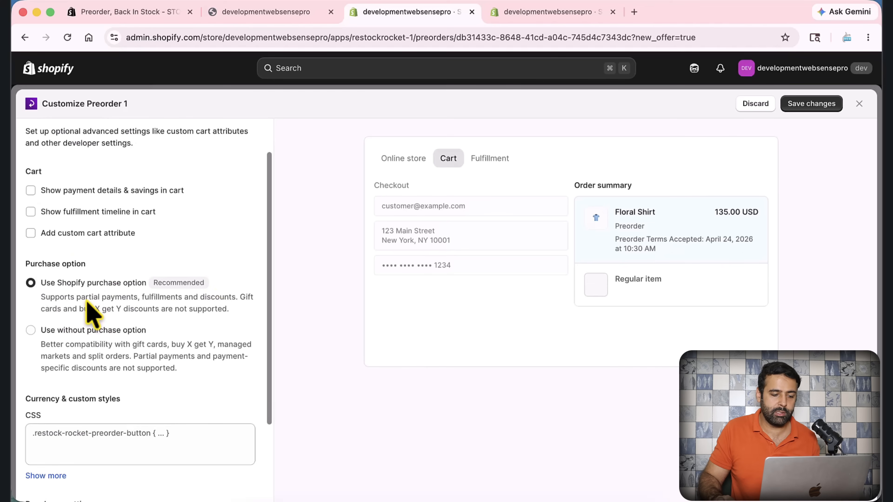
drag(46, 297, 154, 298)
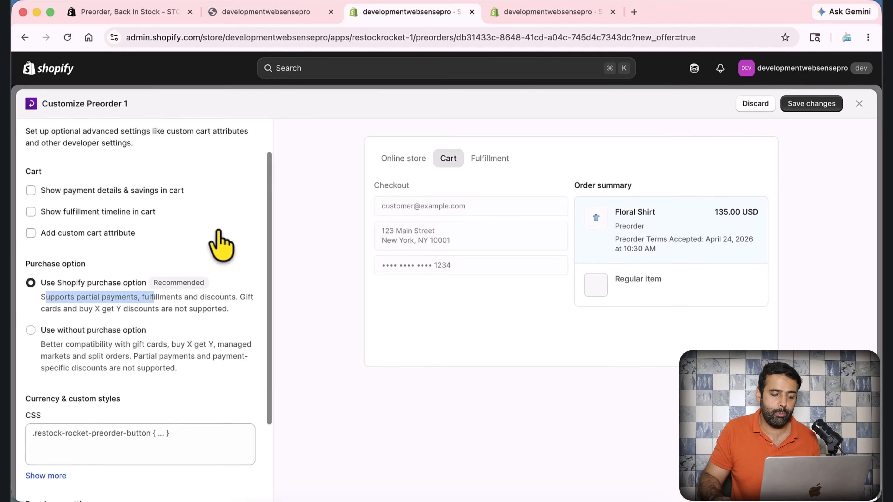
scroll(218, 242, down, 4)
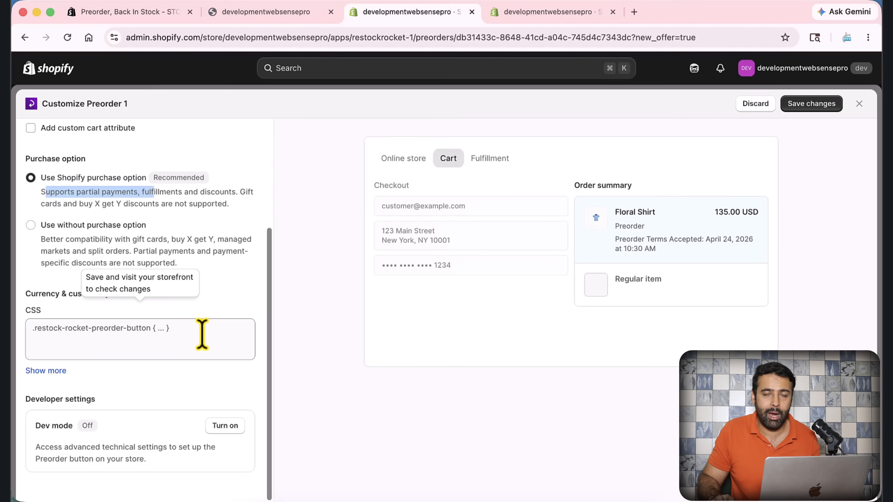
click(31, 336)
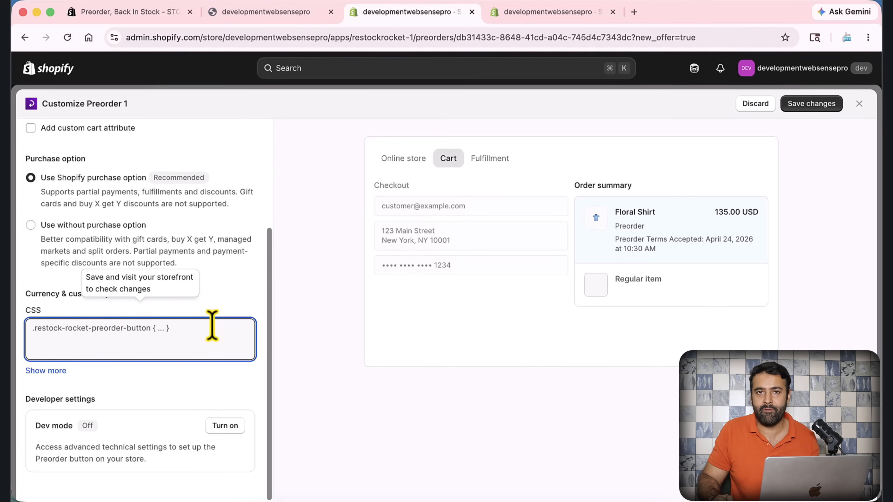
scroll(217, 288, up, 4)
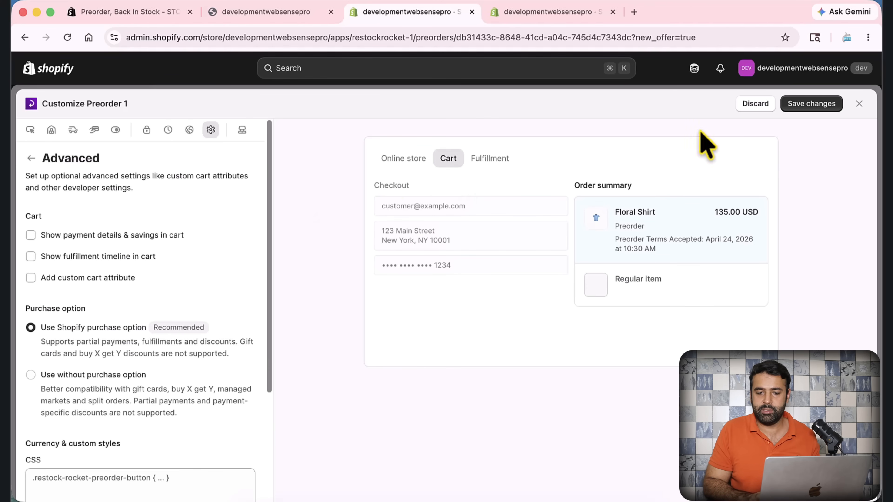
click(812, 105)
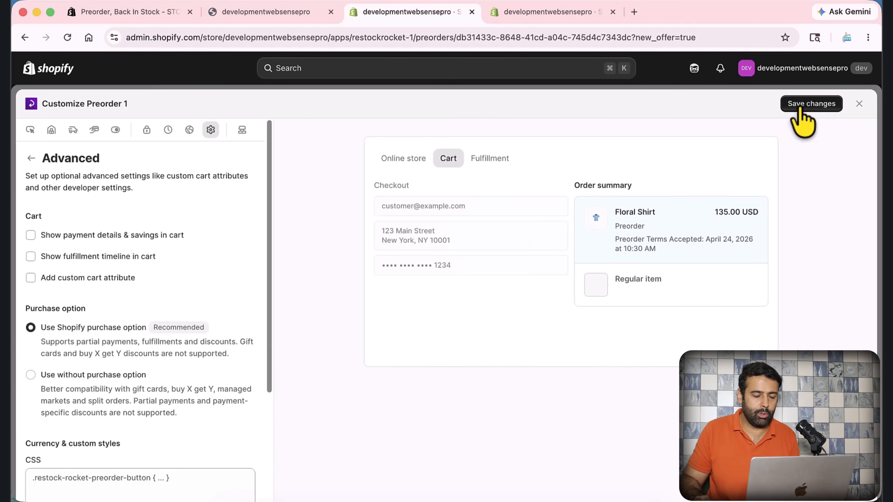
Save the customized preorder offer and bring up the product list on the storefront's home page
click(803, 116)
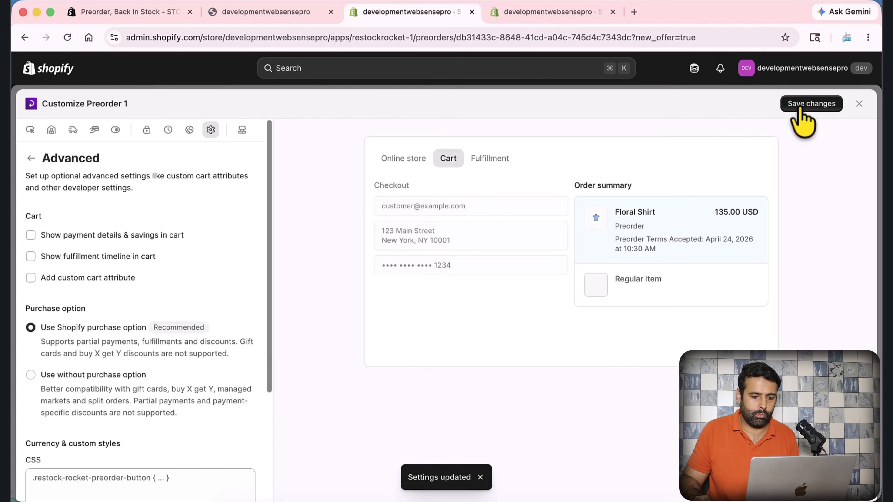
click(267, 16)
scroll(458, 164, down, 6)
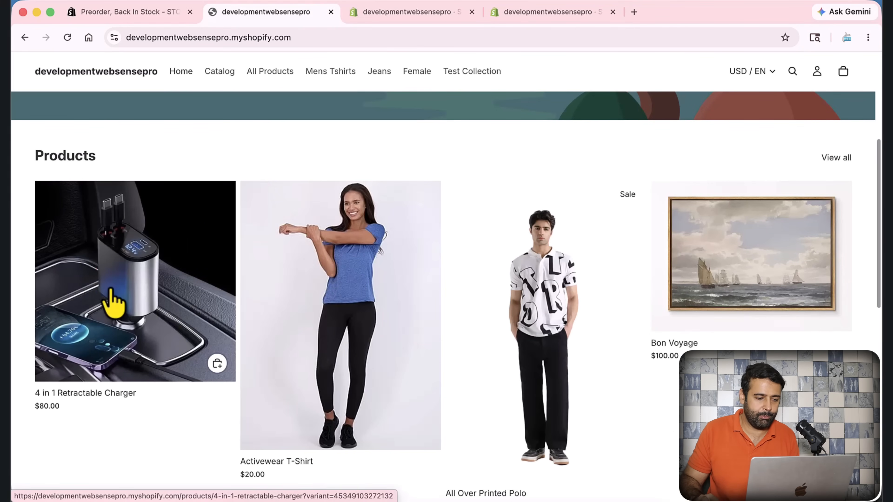
Review the 4 in 1 Retractable Charger's shipping entry in the Preorder 1 offer's product list
click(513, 13)
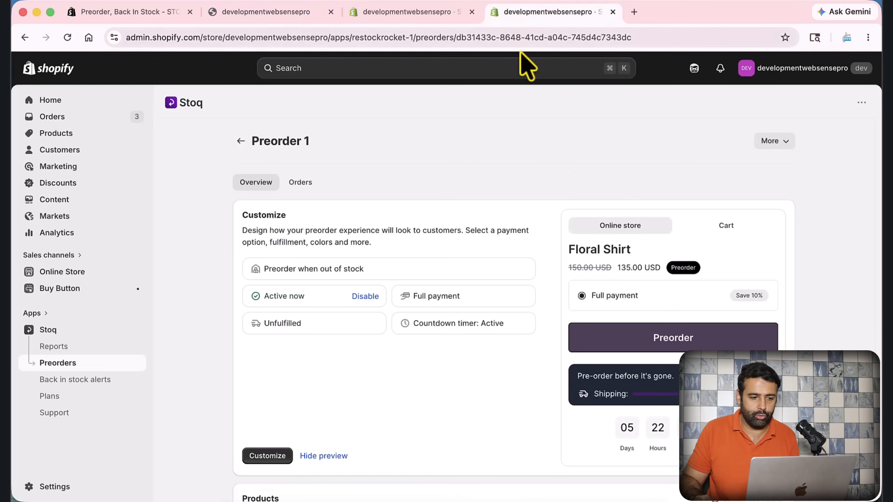
scroll(558, 161, down, 8)
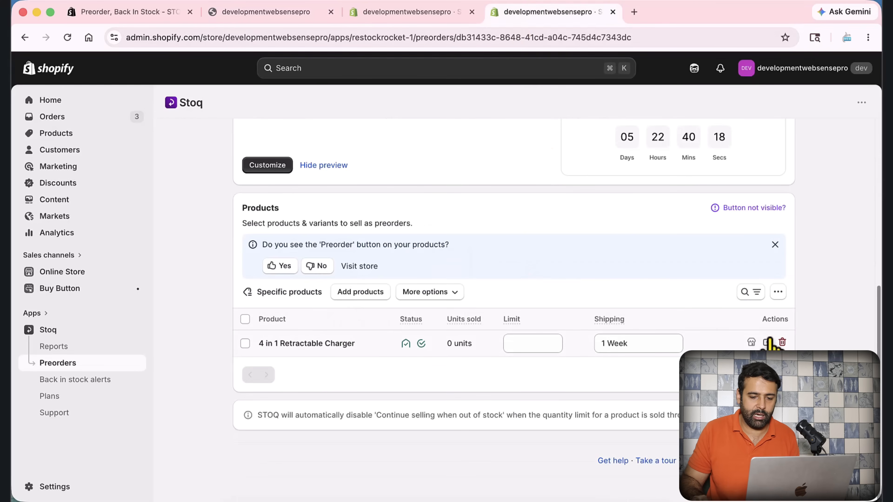
click(639, 343)
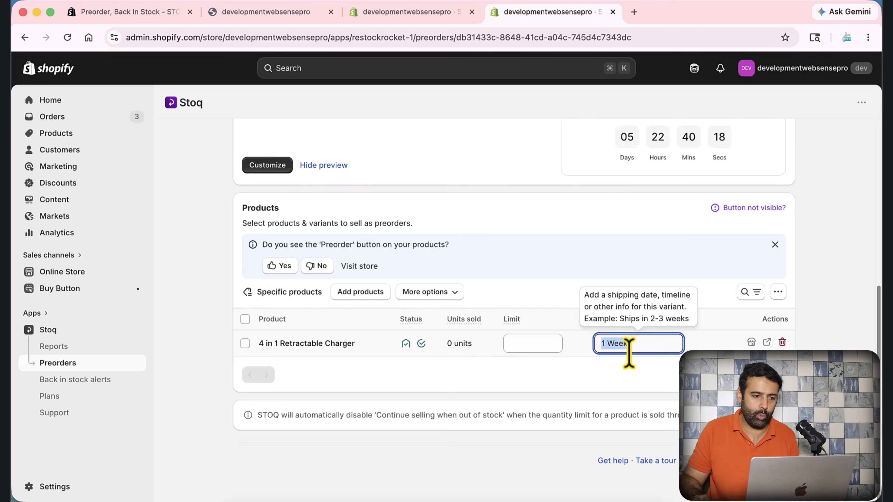
Open the 4 in 1 Retractable Charger's storefront page and check its savings label, discounted price and preorder badge
click(277, 17)
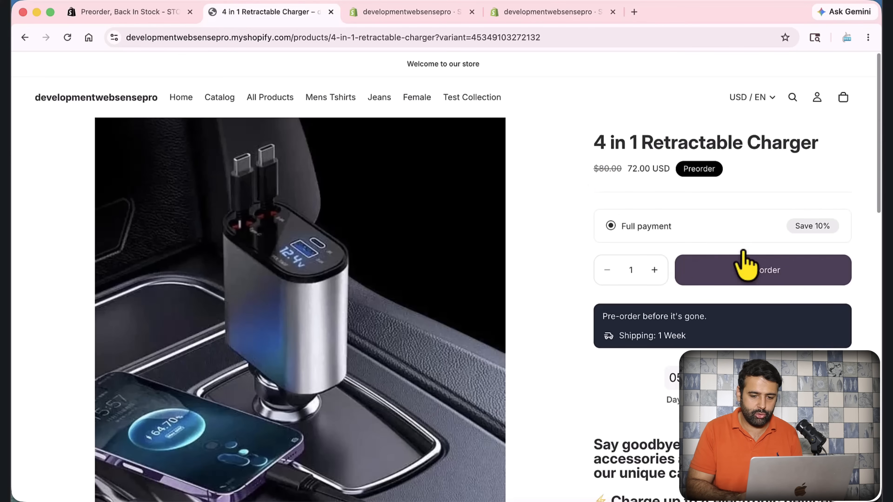
scroll(793, 190, down, 3)
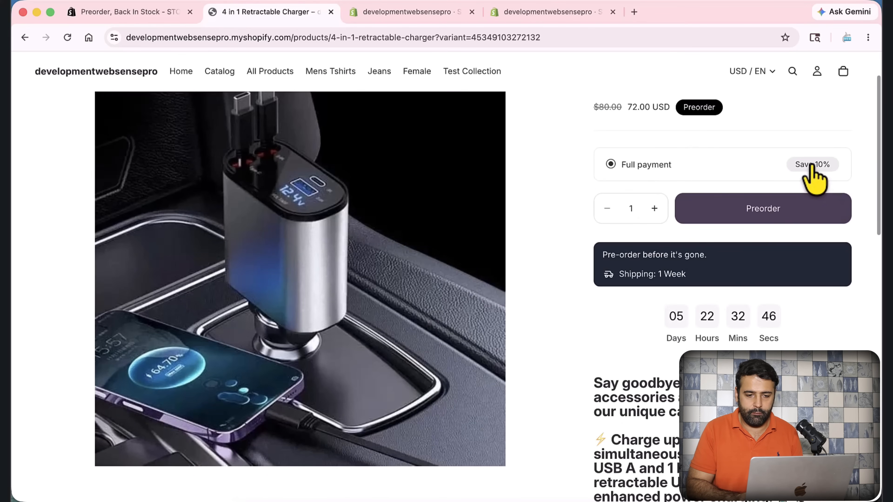
drag(792, 164, 832, 164)
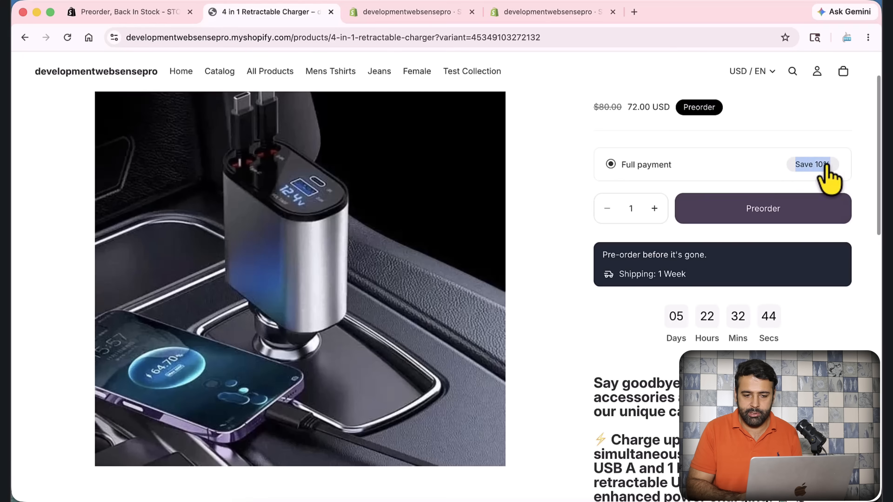
scroll(707, 176, up, 3)
drag(594, 170, 677, 178)
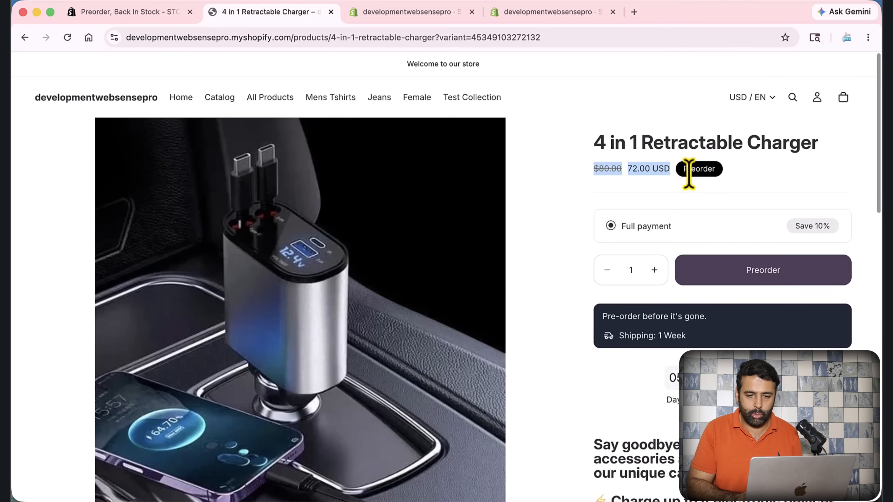
double_click(696, 171)
Check the countdown timer and the shipping time in the preorder message on the charger's storefront page
scroll(759, 183, down, 2)
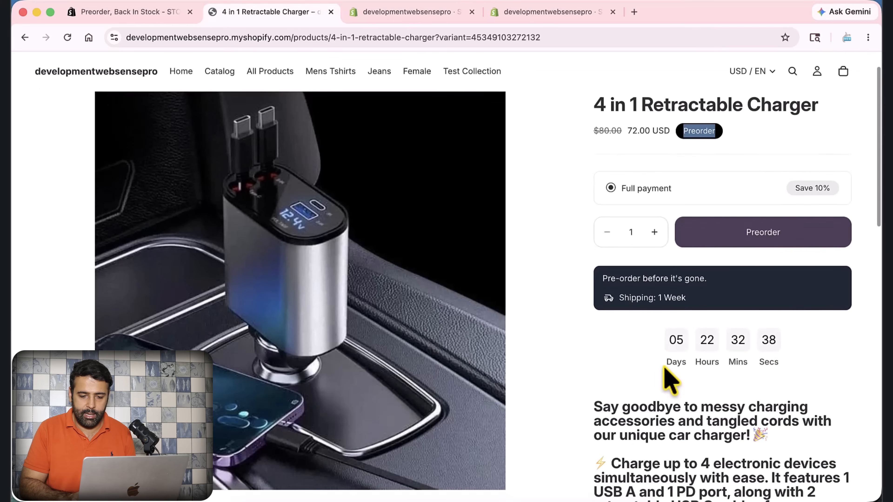
scroll(779, 344, down, 1)
drag(656, 288, 686, 288)
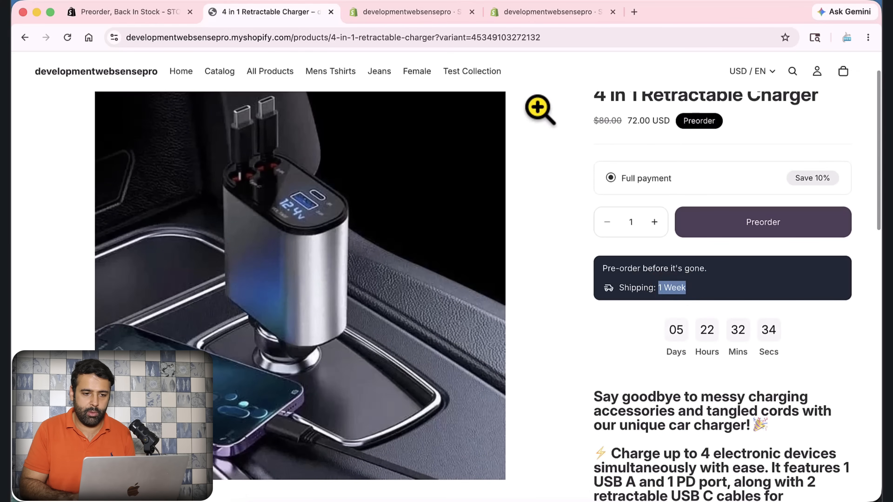
Compare the charger's Shipping entry in the Stoq offer with the shipping line on its storefront page
click(548, 12)
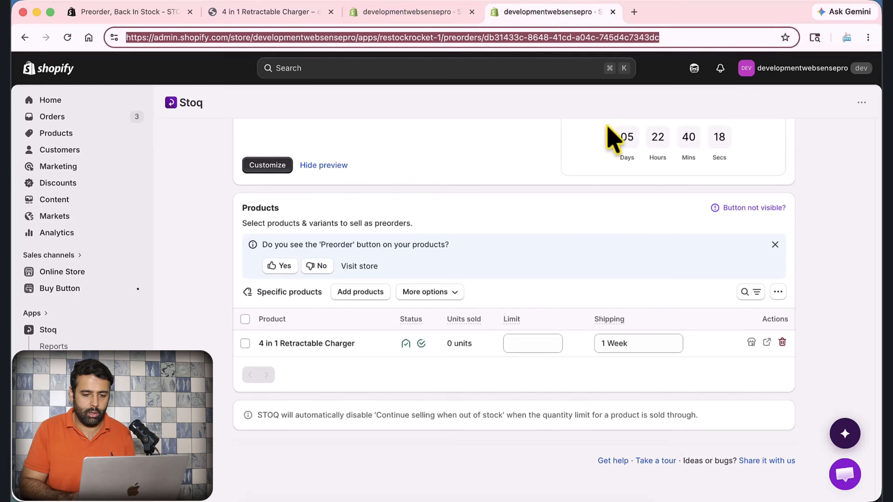
drag(633, 343, 589, 362)
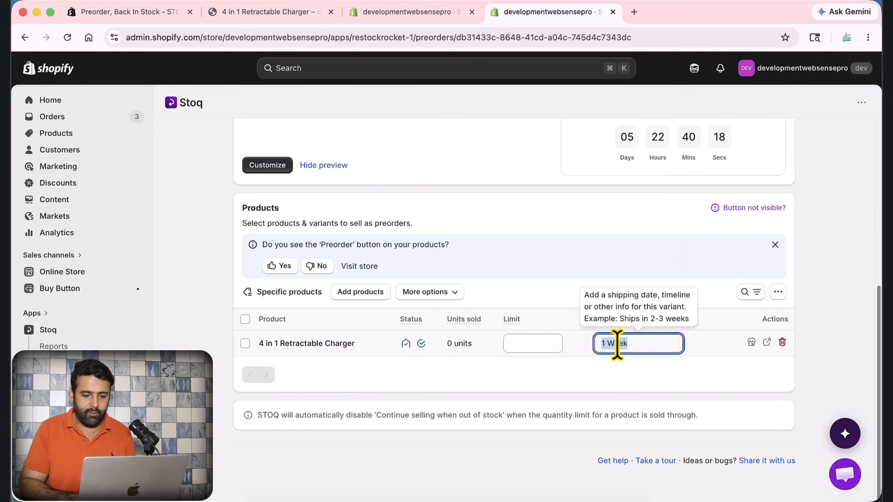
click(295, 18)
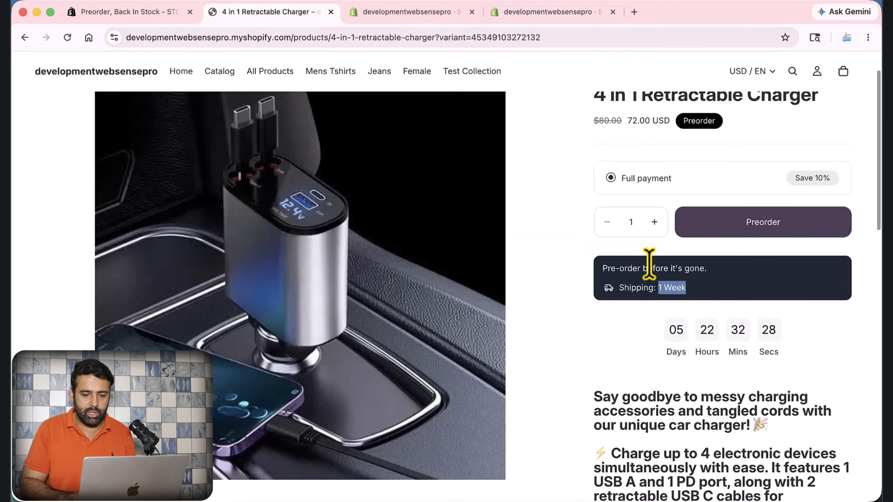
drag(661, 288, 685, 287)
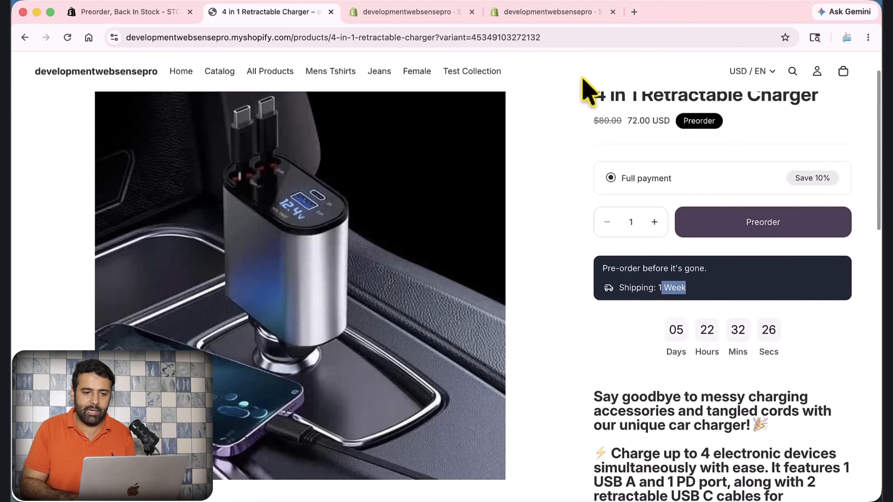
click(586, 16)
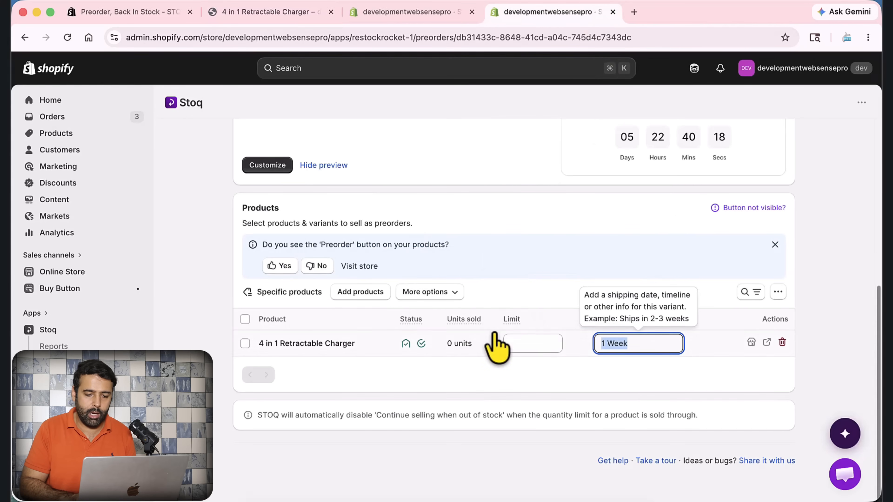
click(630, 394)
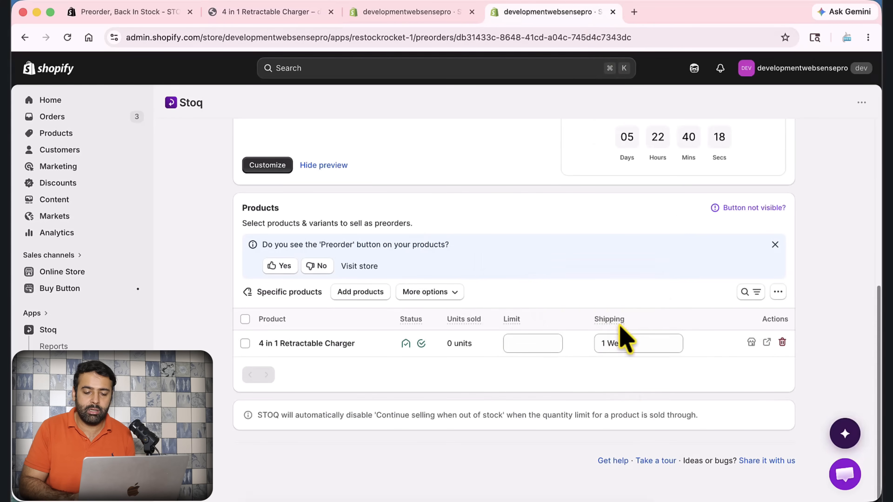
drag(629, 343, 591, 343)
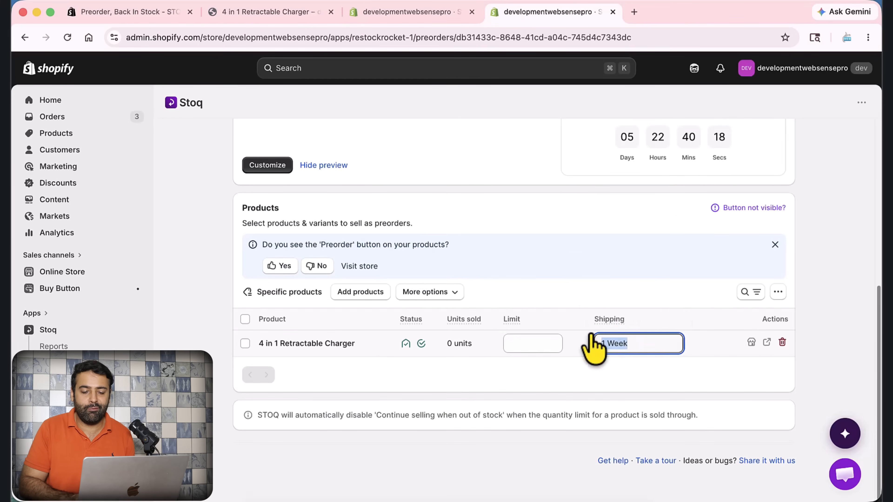